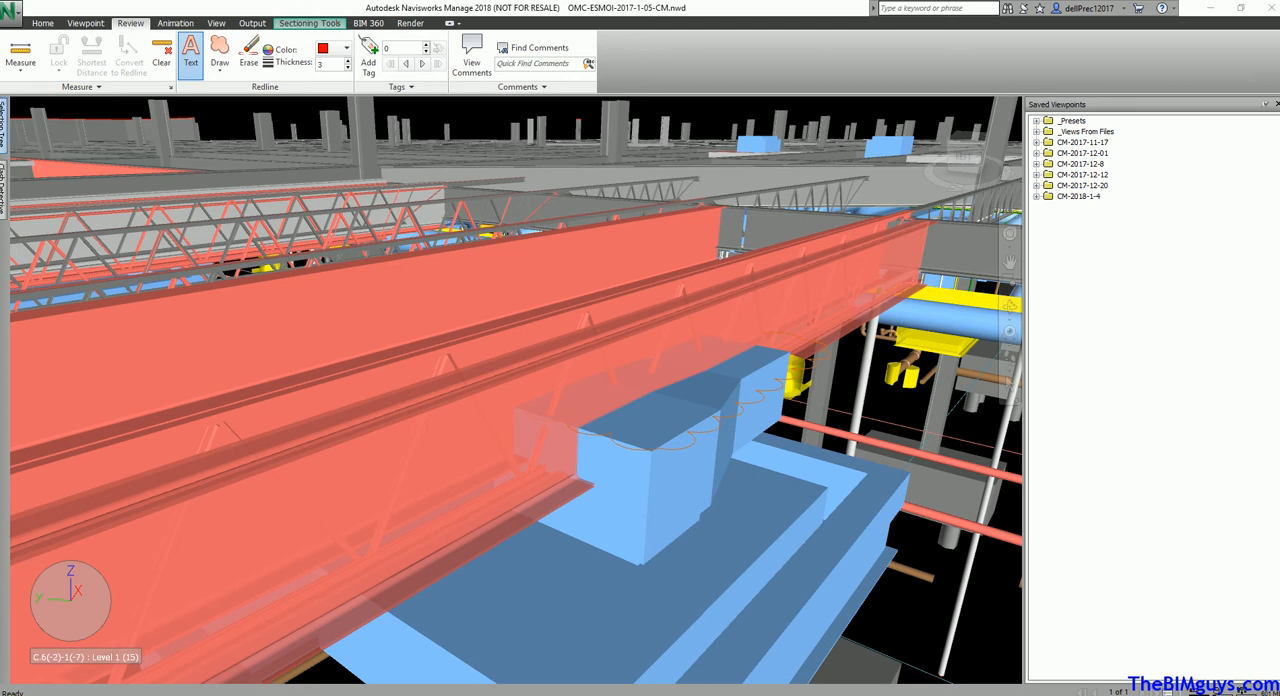
# Start appending a file and browse to the Oschner folder under OMC ELMWOOD, Trade Models, Scans
pyautogui.click(27, 137)
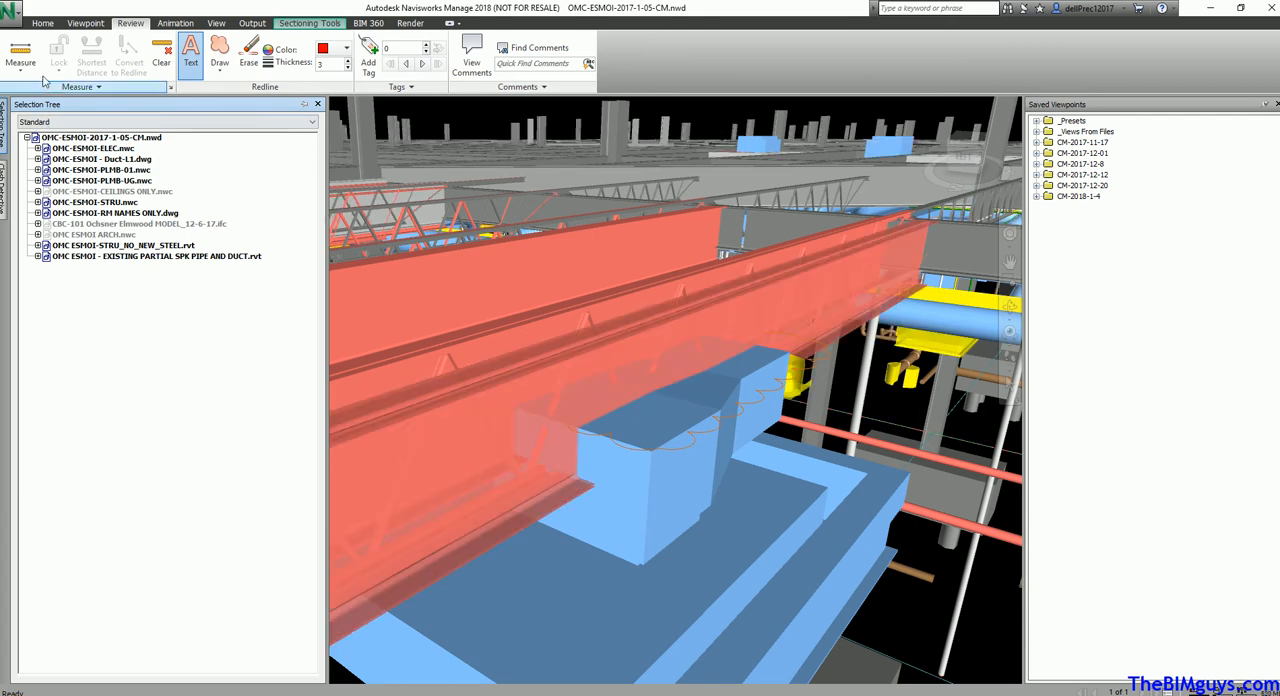
pyautogui.click(43, 24)
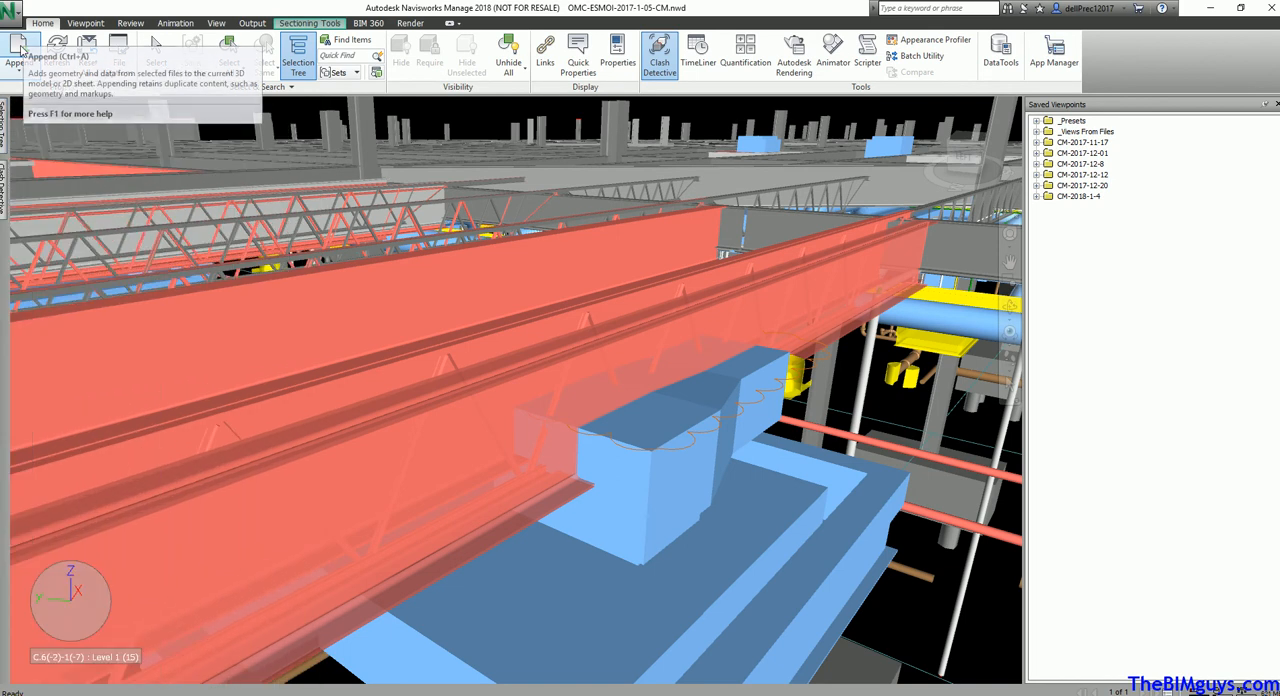
pyautogui.click(19, 50)
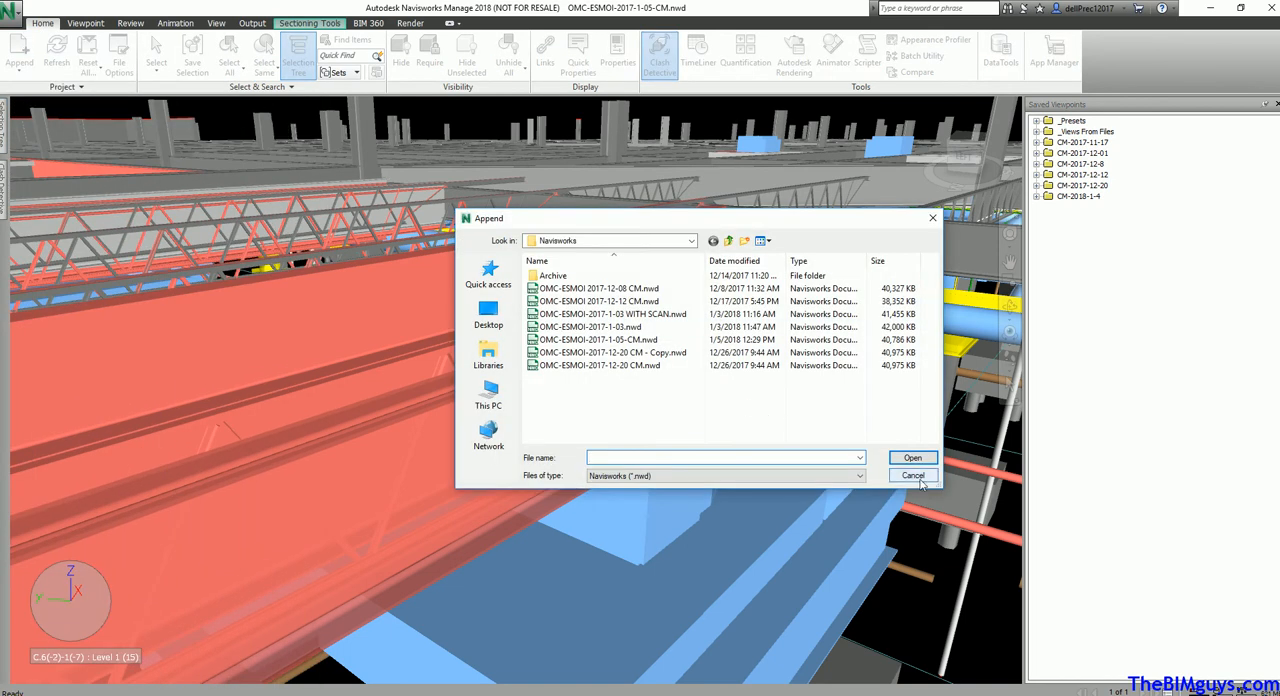
pyautogui.click(691, 241)
pyautogui.click(691, 241)
pyautogui.click(691, 241)
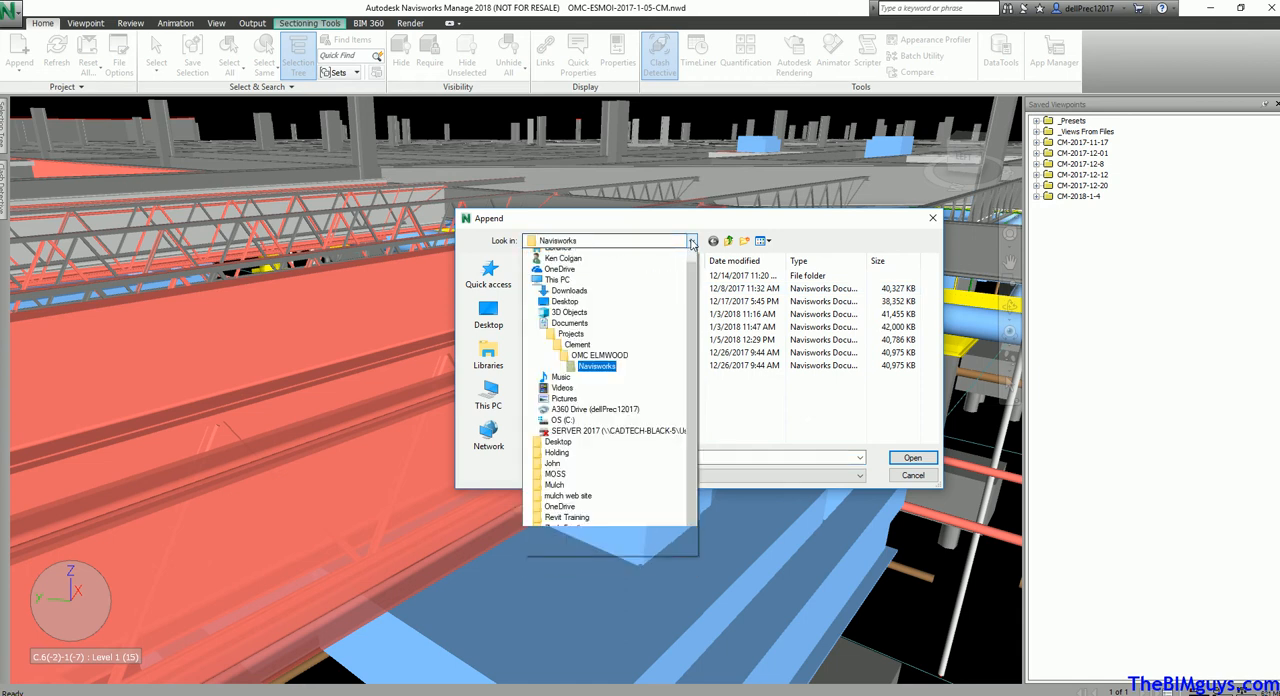
pyautogui.click(620, 376)
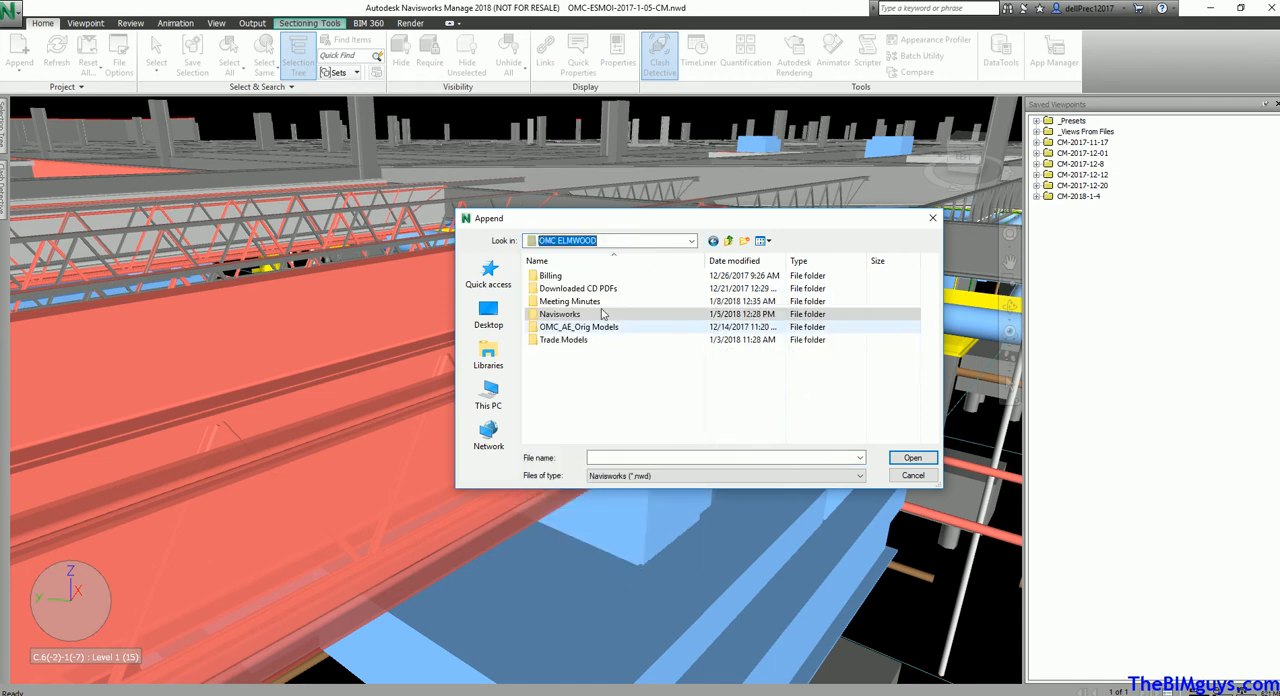
pyautogui.doubleClick(574, 341)
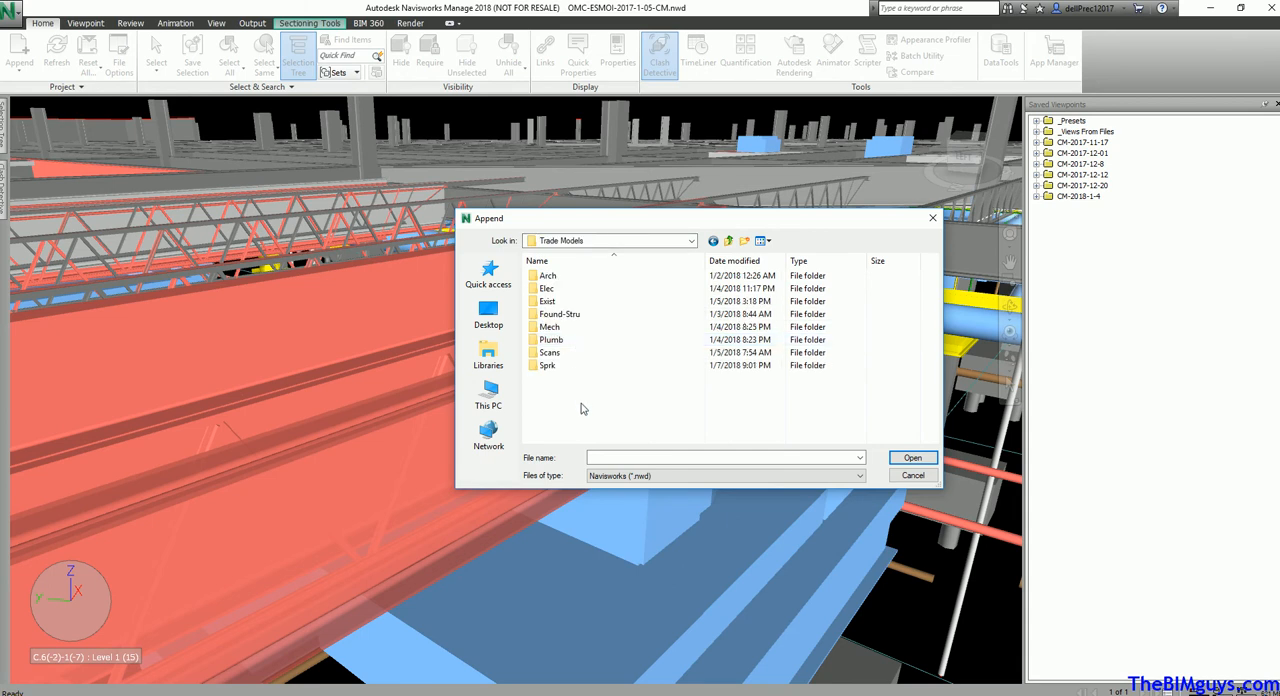
pyautogui.doubleClick(570, 352)
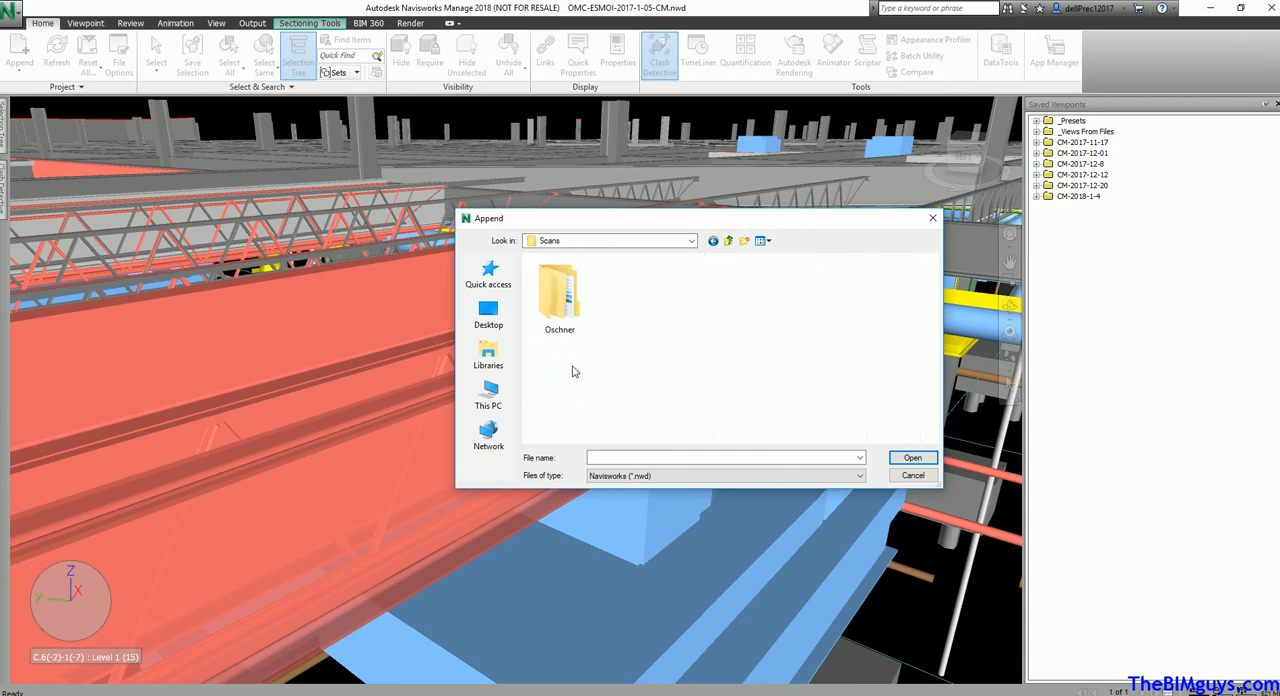
pyautogui.doubleClick(564, 300)
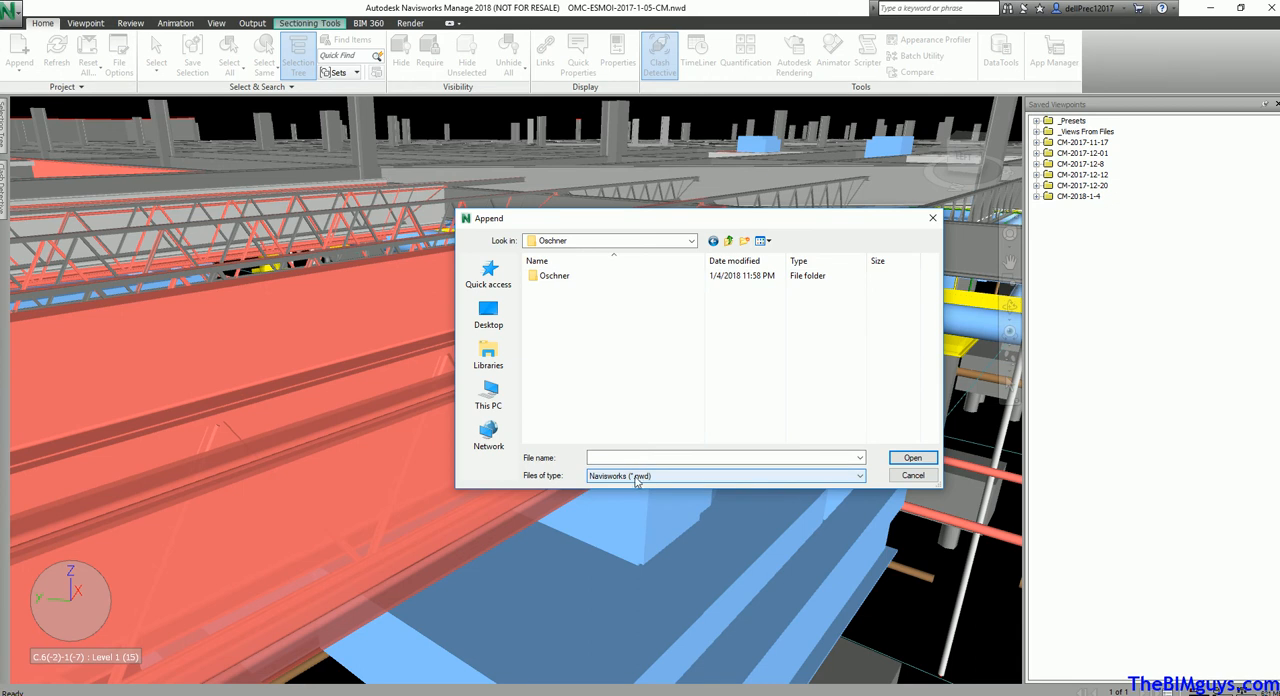
# List all file types, go into the inner Oschner folder and append the ReCap project Oschner.rcp
pyautogui.click(860, 478)
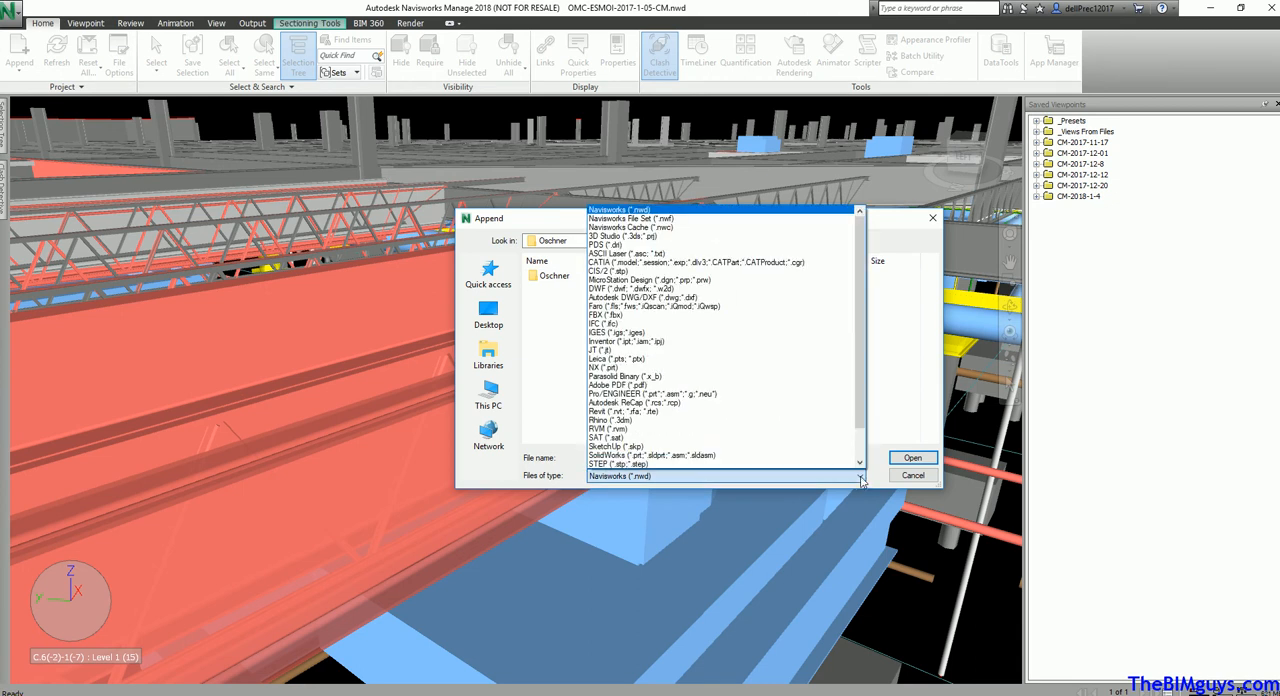
pyautogui.moveTo(860, 416); pyautogui.dragTo(862, 457)
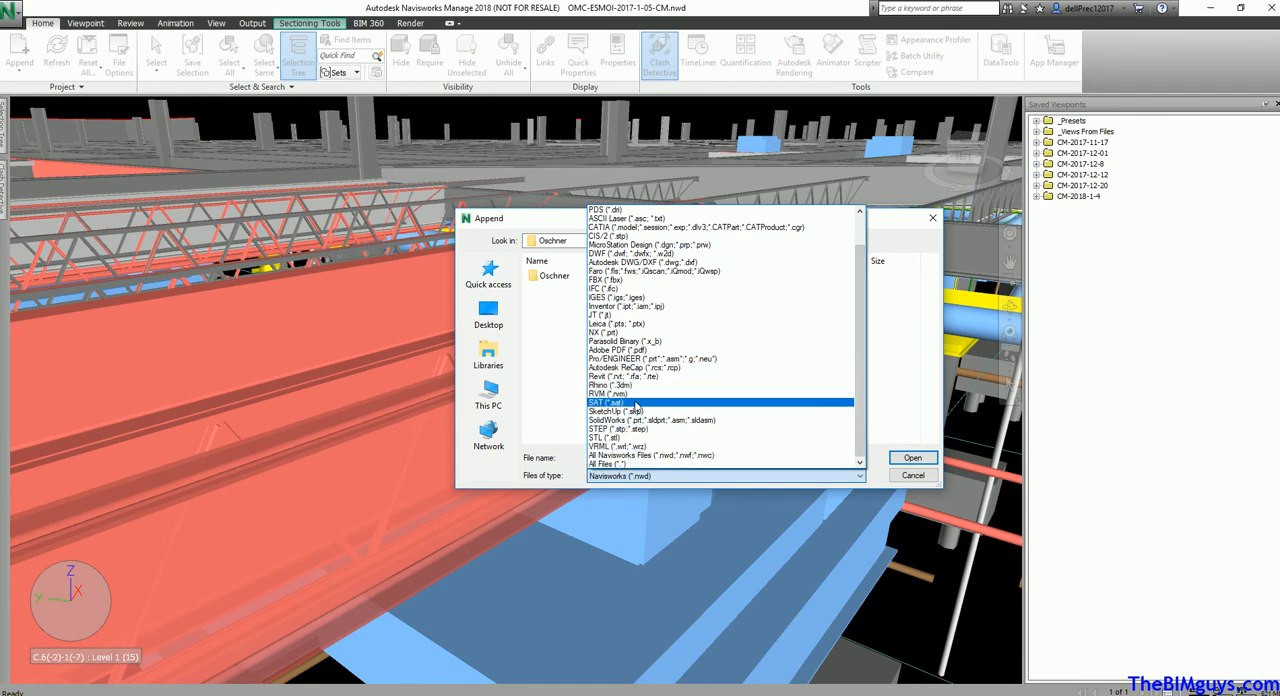
pyautogui.click(637, 465)
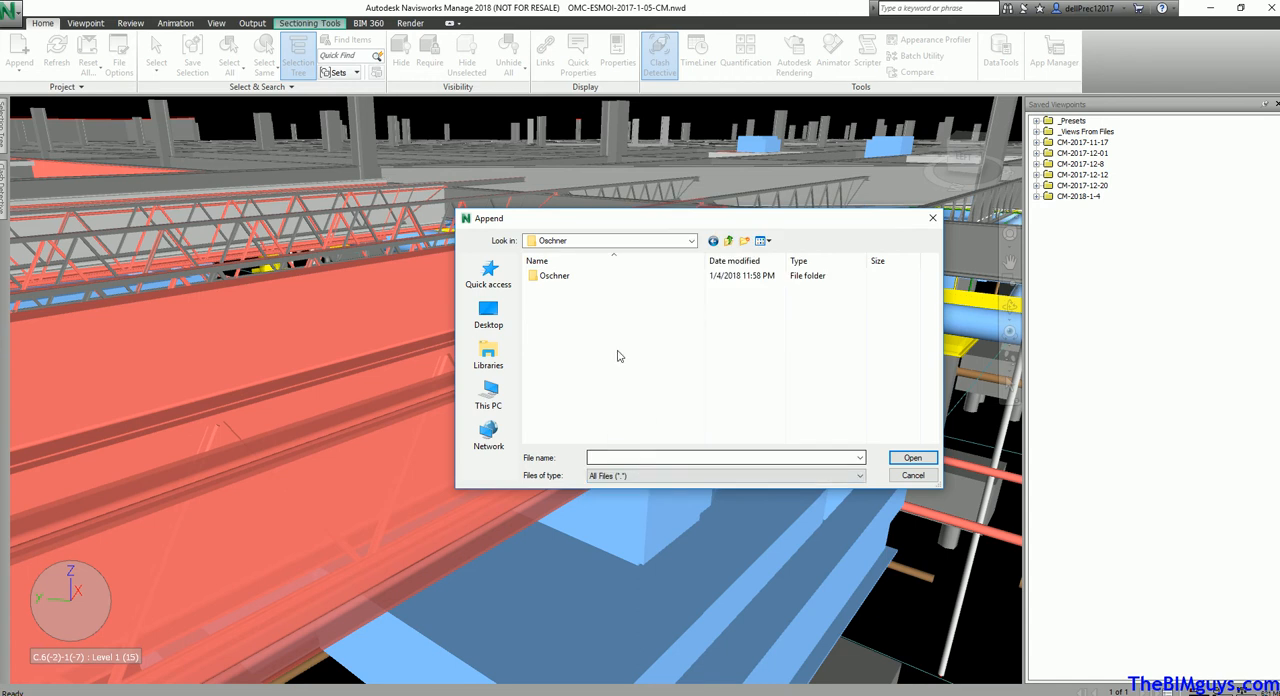
pyautogui.doubleClick(571, 277)
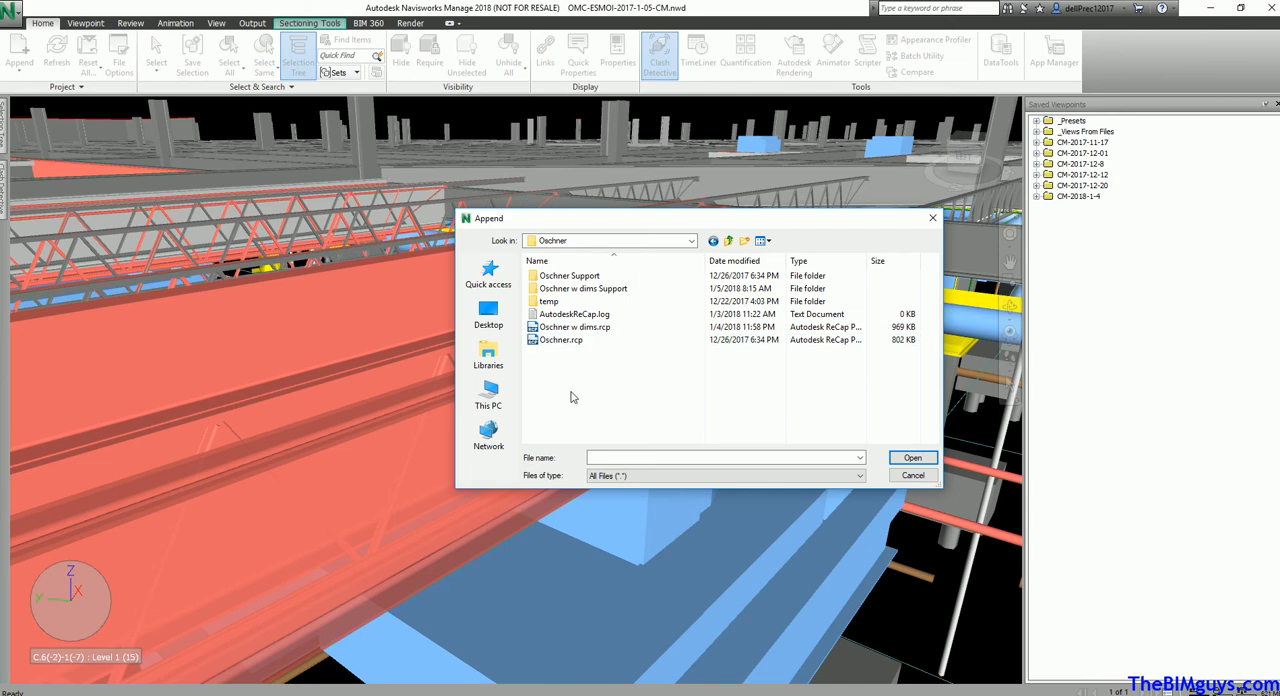
pyautogui.click(592, 346)
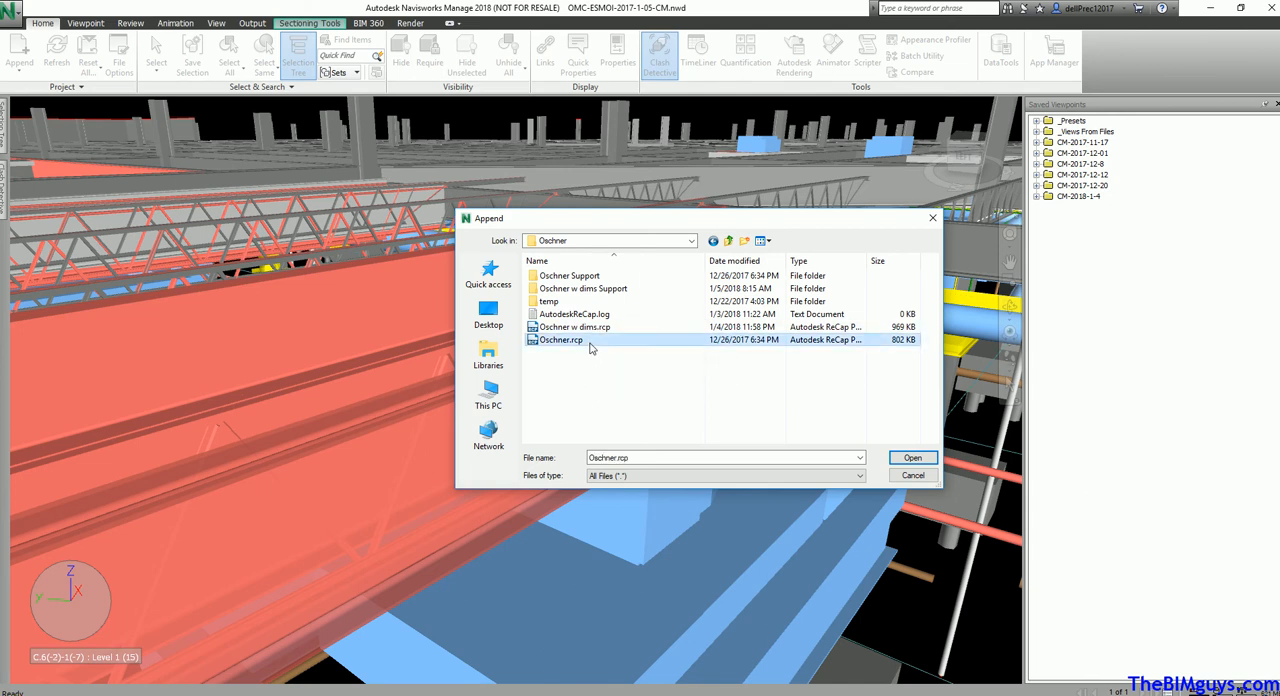
pyautogui.click(905, 458)
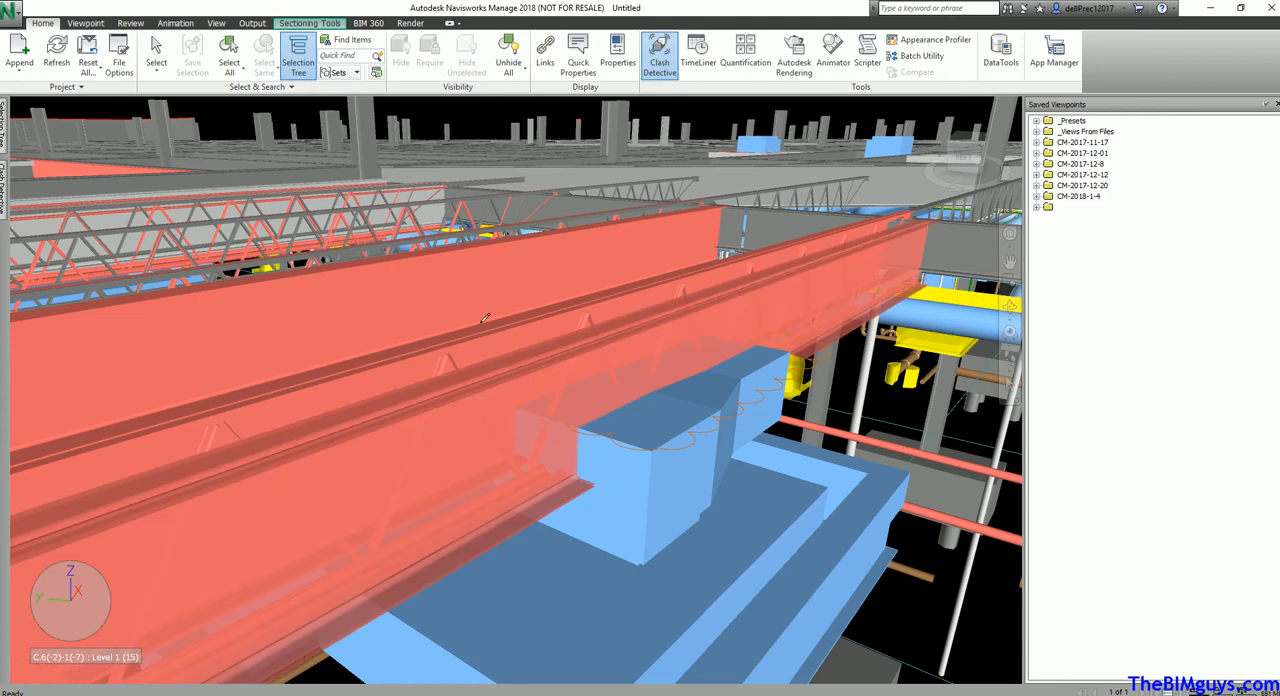
# Examine where the appended scan sits relative to the whole building model
pyautogui.scroll(-10, 488, 325)
pyautogui.scroll(-10, 500, 330)
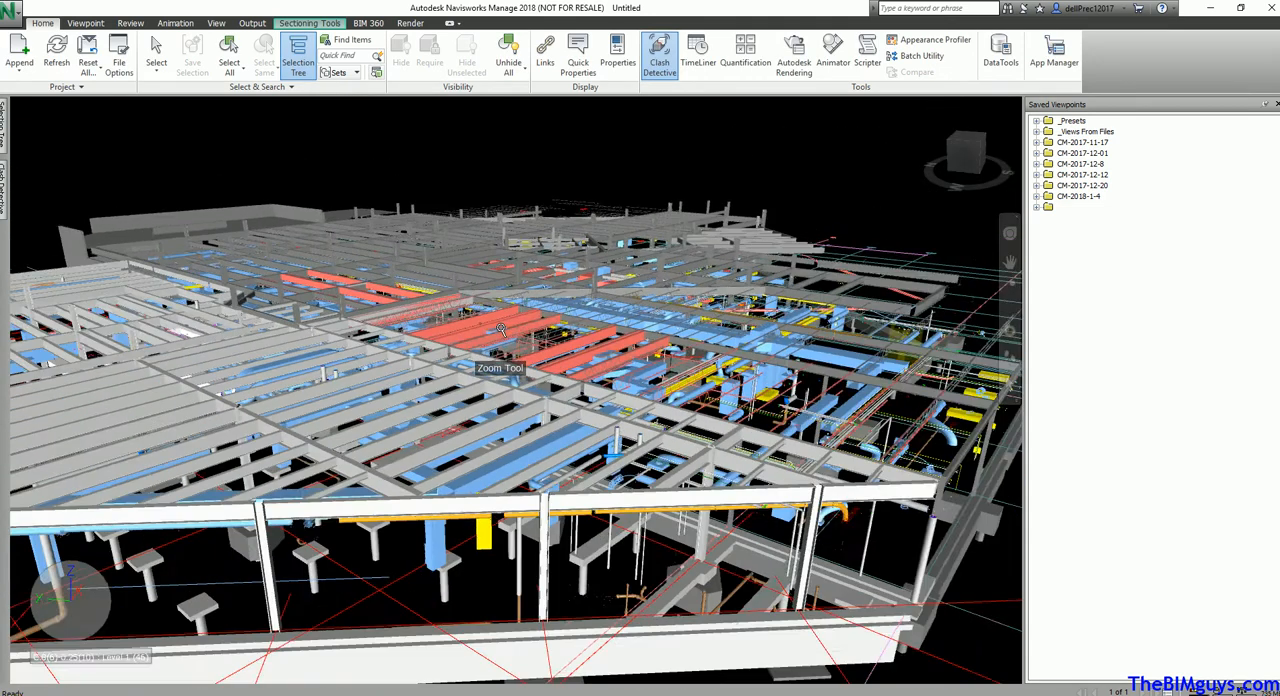
pyautogui.moveTo(505, 321)
pyautogui.keyDown('shift'); pyautogui.mouseDown(button='middle')
pyautogui.moveTo(496, 392)
pyautogui.moveTo(776, 488)
pyautogui.moveTo(491, 401)
pyautogui.moveTo(474, 284)
pyautogui.moveTo(486, 431)
pyautogui.moveTo(613, 444)
pyautogui.moveTo(631, 434)
pyautogui.moveTo(458, 418)
pyautogui.mouseUp(button='middle'); pyautogui.keyUp('shift')
pyautogui.scroll(-4, 496, 392)
pyautogui.scroll(-1, 496, 392)
pyautogui.scroll(-5, 777, 488)
pyautogui.scroll(-1, 777, 490)
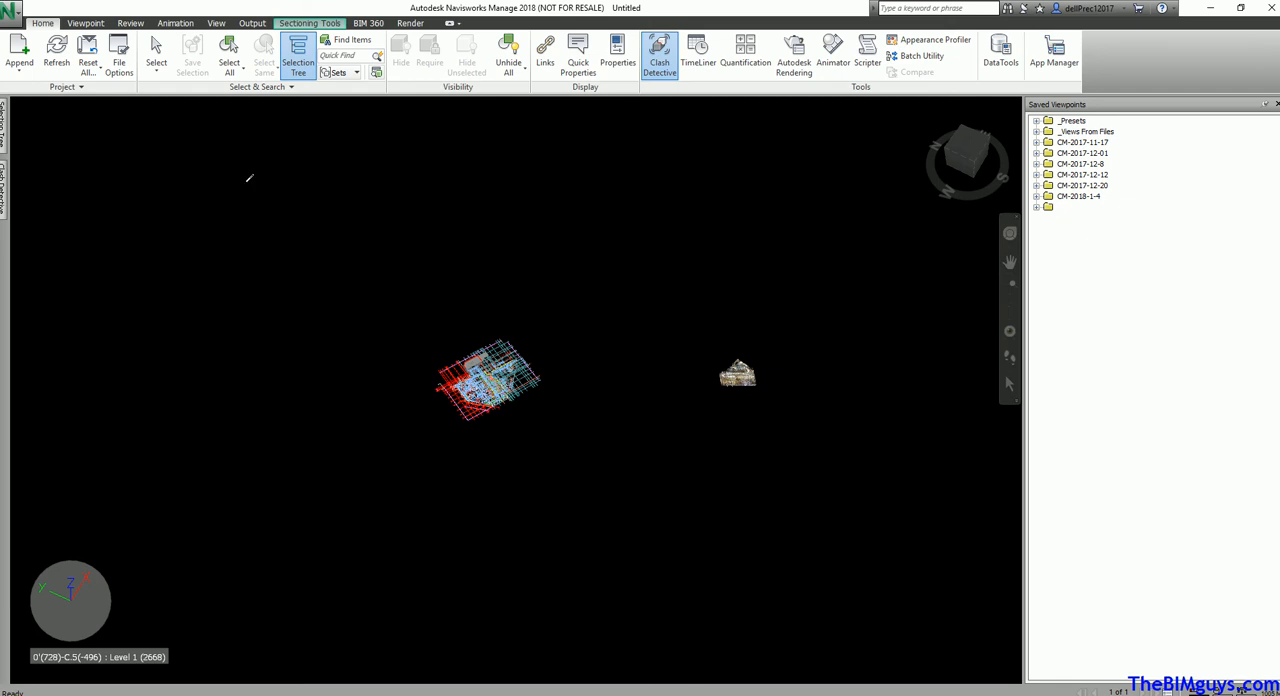
# Expand and select Oschner.rcp in the model hierarchy and open its Units and Transform settings
pyautogui.moveTo(5, 125)
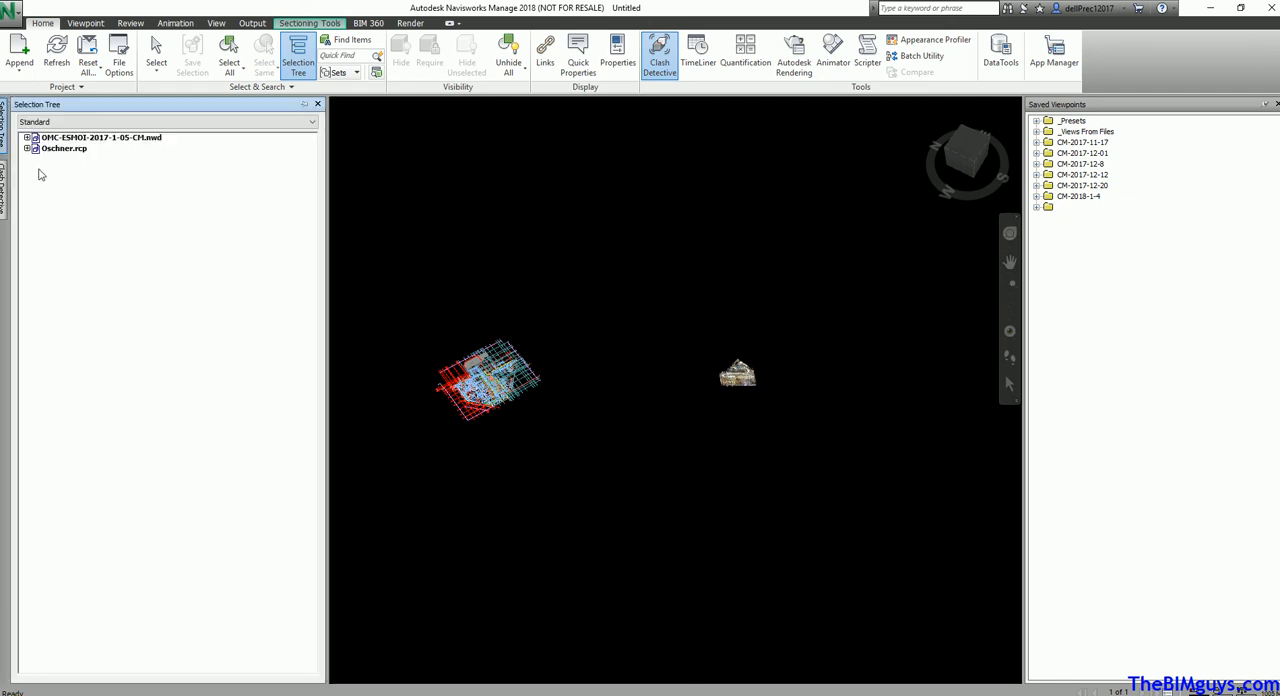
pyautogui.click(27, 148)
pyautogui.click(66, 149)
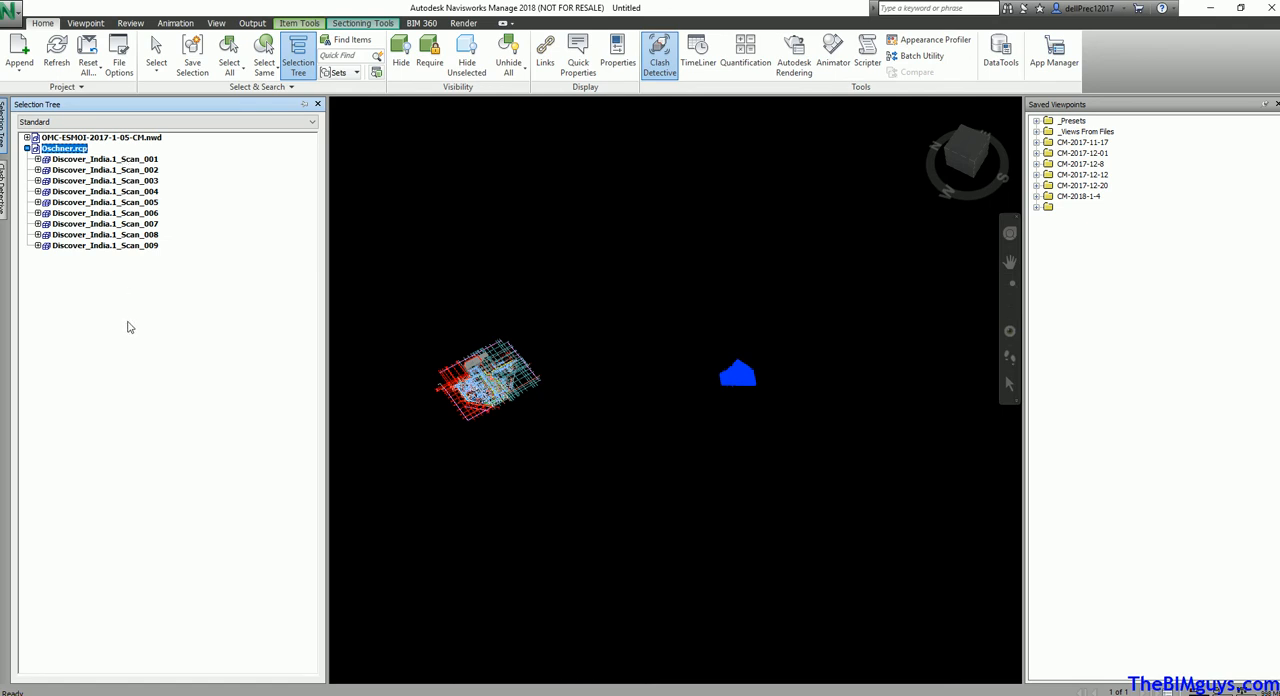
pyautogui.rightClick(64, 152)
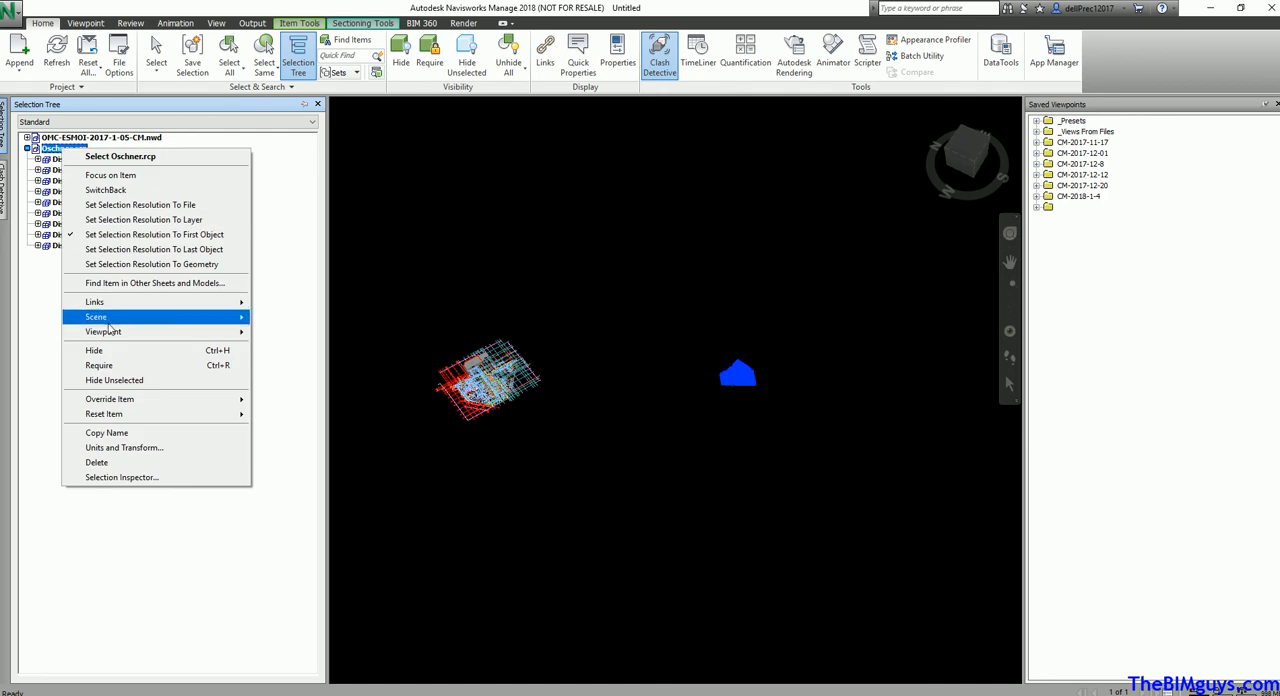
pyautogui.click(122, 447)
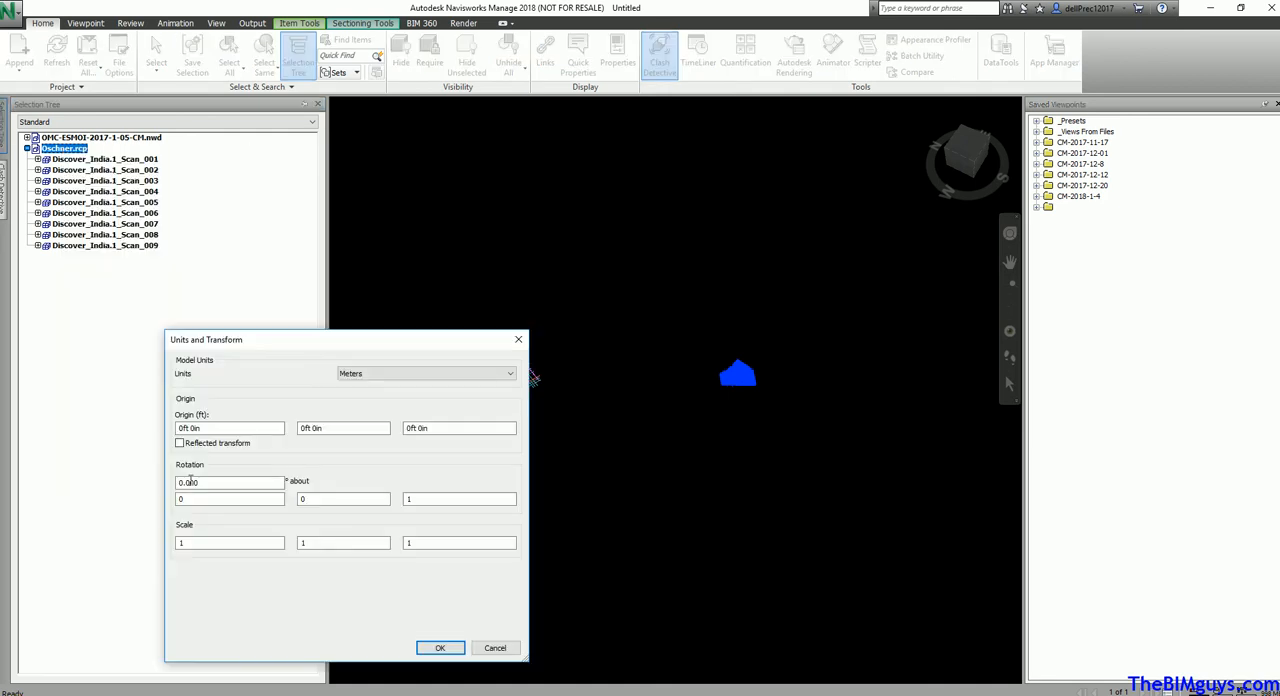
pyautogui.moveTo(279, 341); pyautogui.dragTo(224, 275)
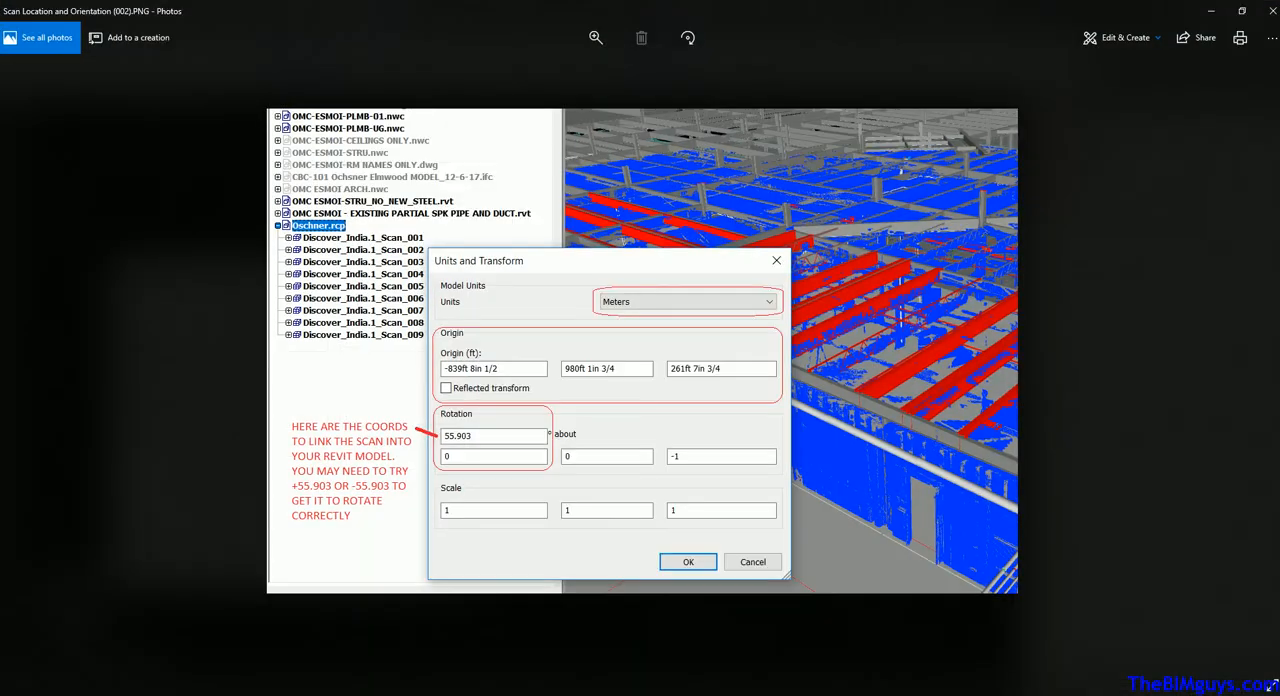
# Switch to the Photos reference image of the scan coordinates, dismiss the open transform dialog, and arrange the image beside a narrowed Navisworks window
pyautogui.click(1241, 11)
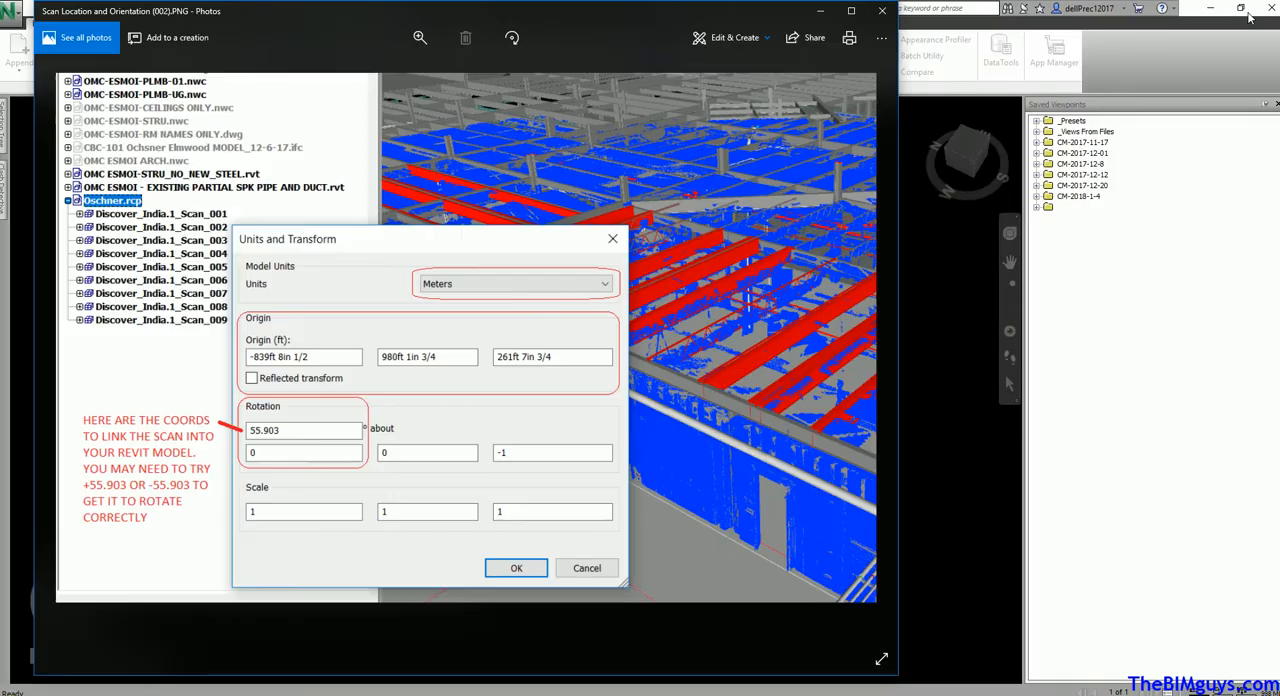
pyautogui.moveTo(546, 18); pyautogui.dragTo(991, 53)
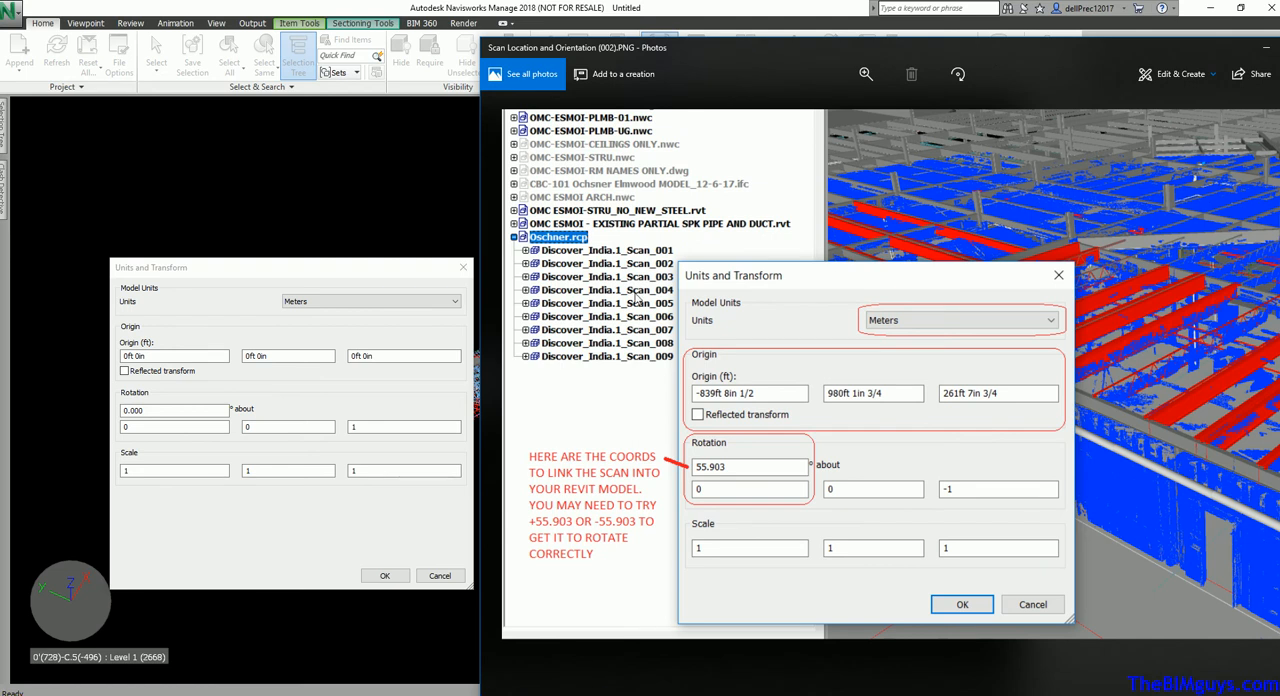
pyautogui.click(182, 360)
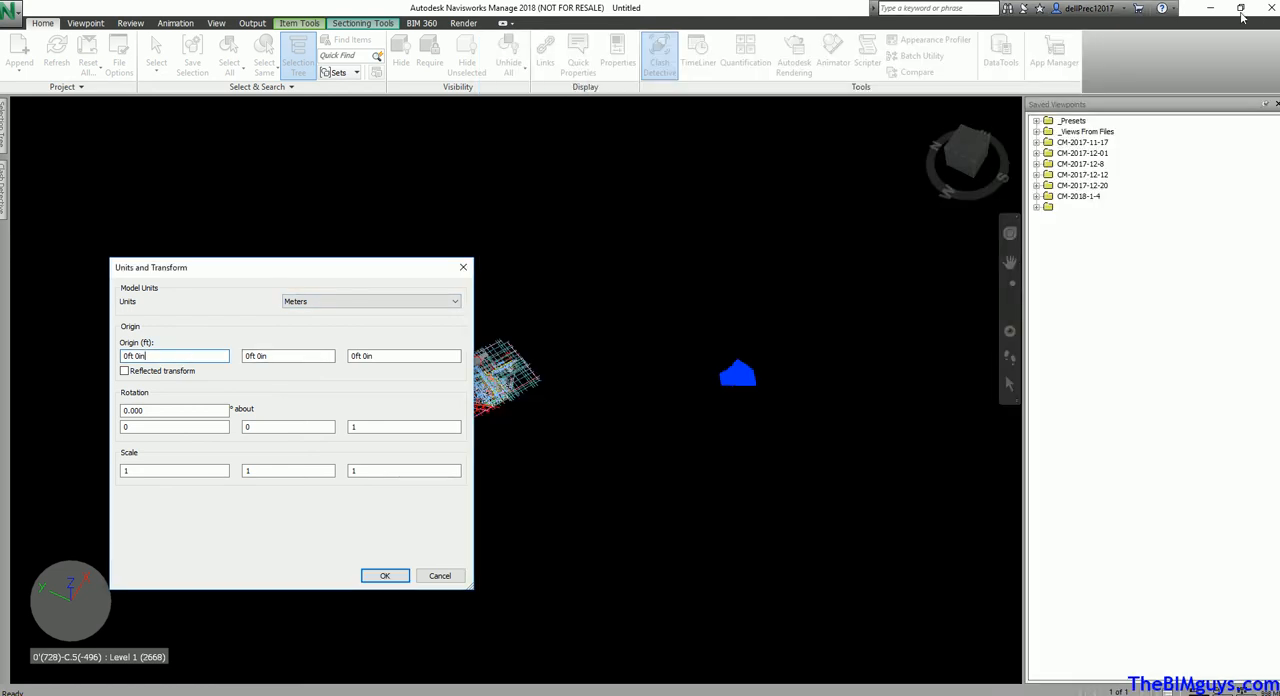
pyautogui.click(440, 576)
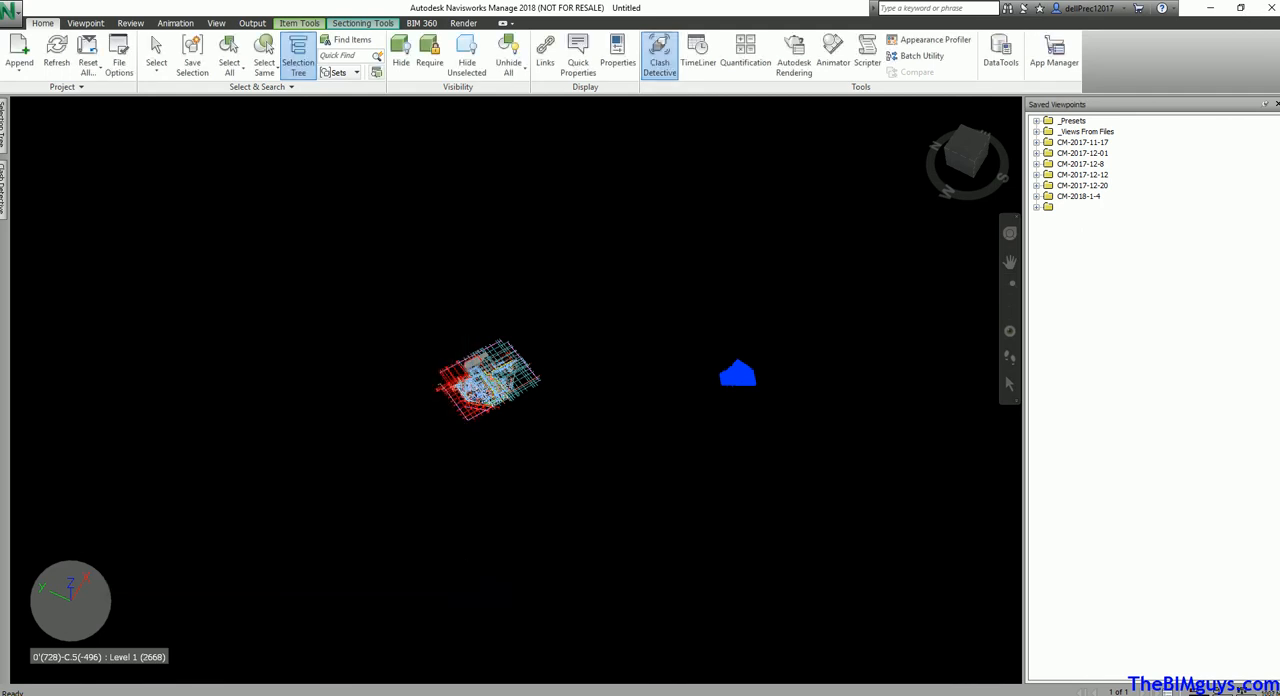
pyautogui.click(1244, 8)
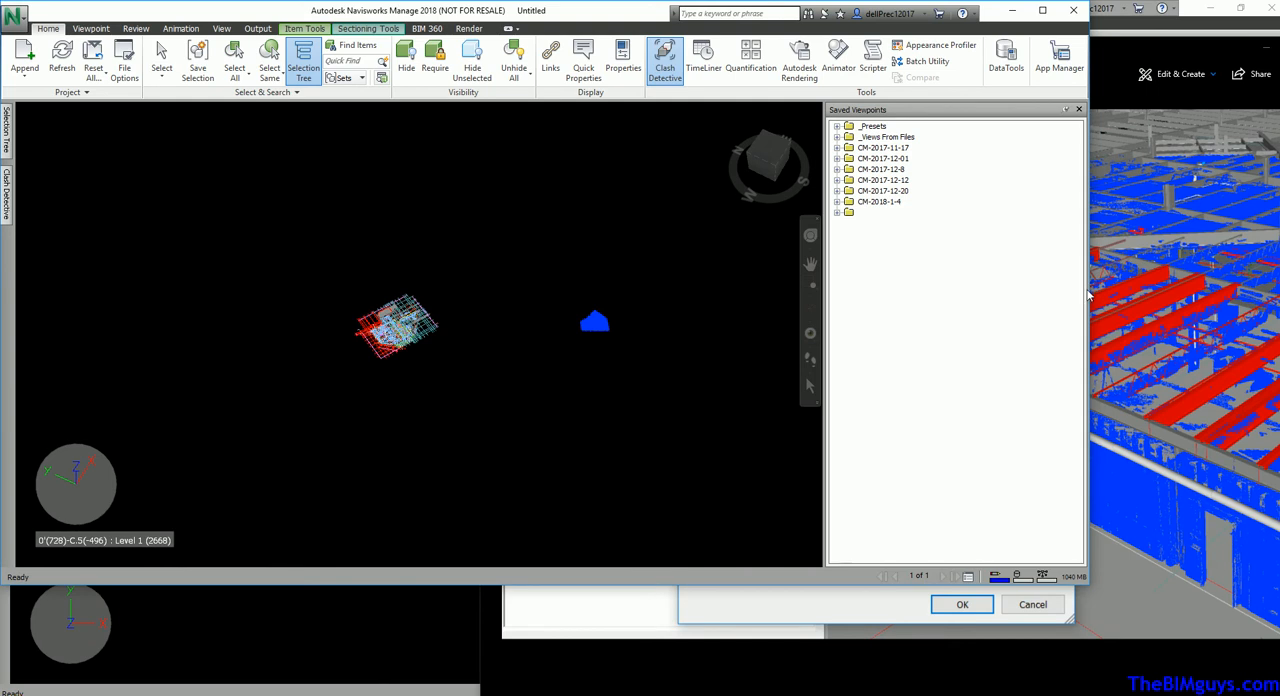
pyautogui.moveTo(1088, 298); pyautogui.dragTo(648, 292)
# Reopen Units and Transform for Oschner.rcp and set its origin to -839ft 8in 1/2, 980ft 1in 3/4, 261ft 7in 3/4
pyautogui.click(8, 130)
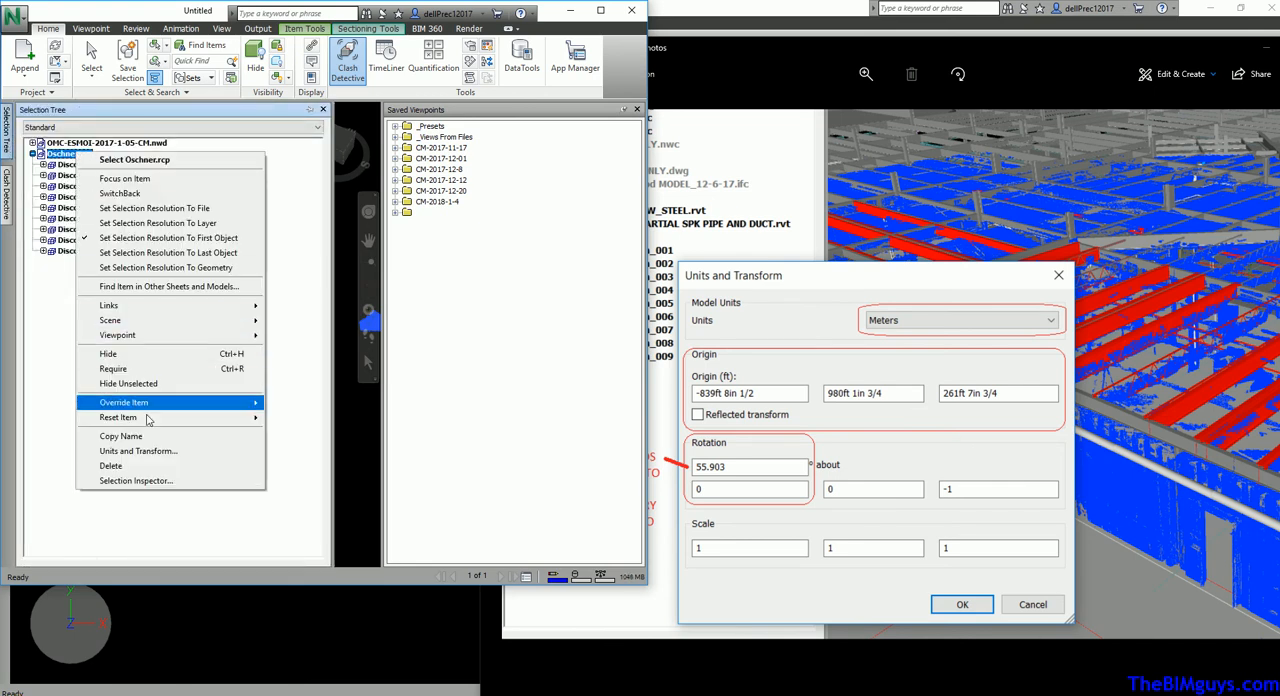
pyautogui.click(138, 451)
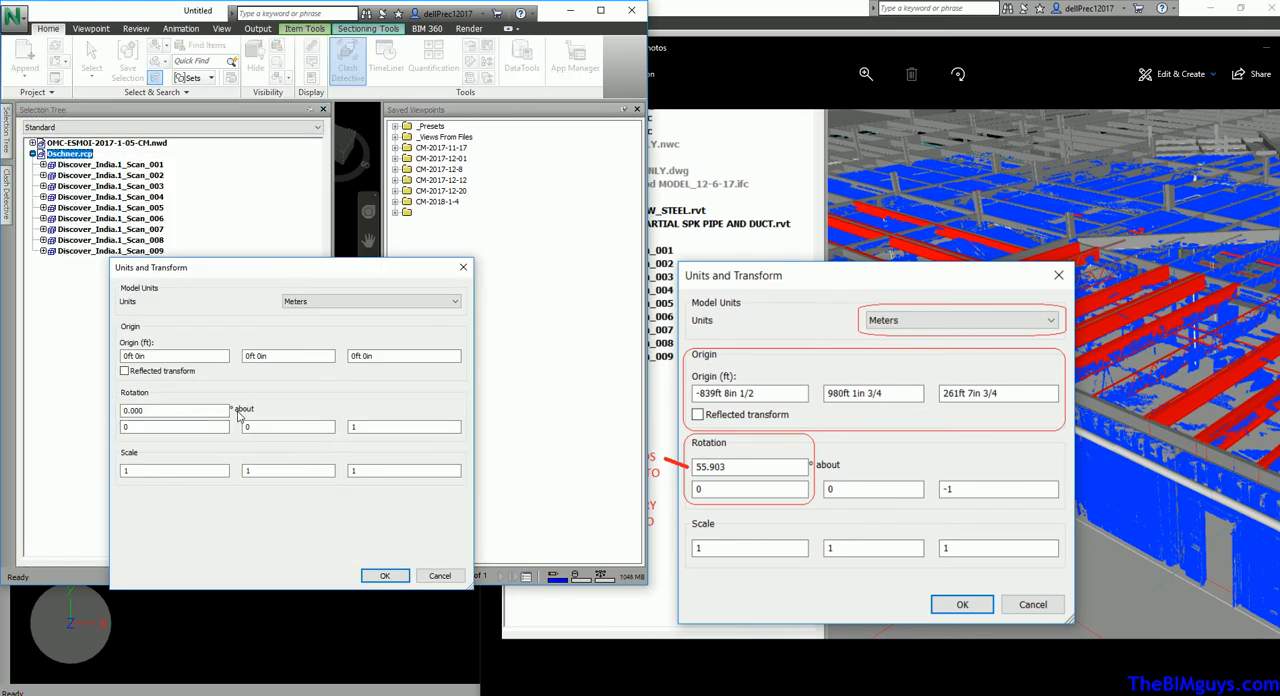
pyautogui.moveTo(178, 357); pyautogui.dragTo(92, 343)
pyautogui.write('-839')
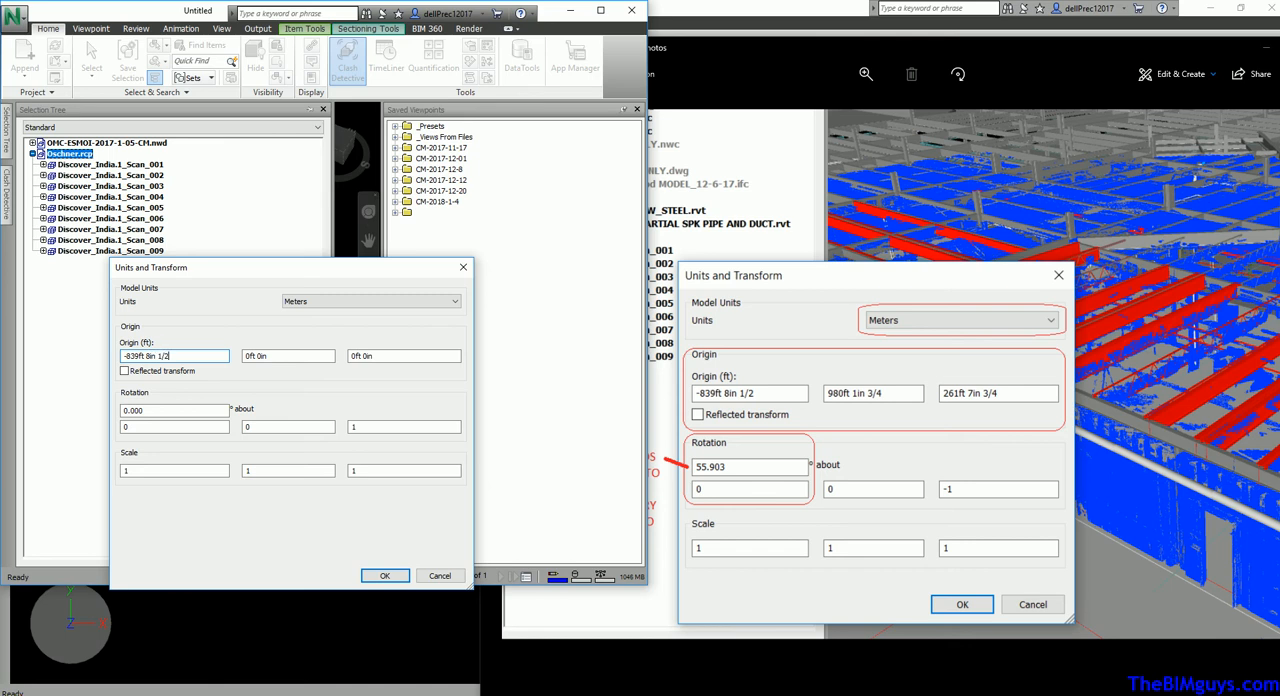
pyautogui.moveTo(285, 358); pyautogui.dragTo(240, 364)
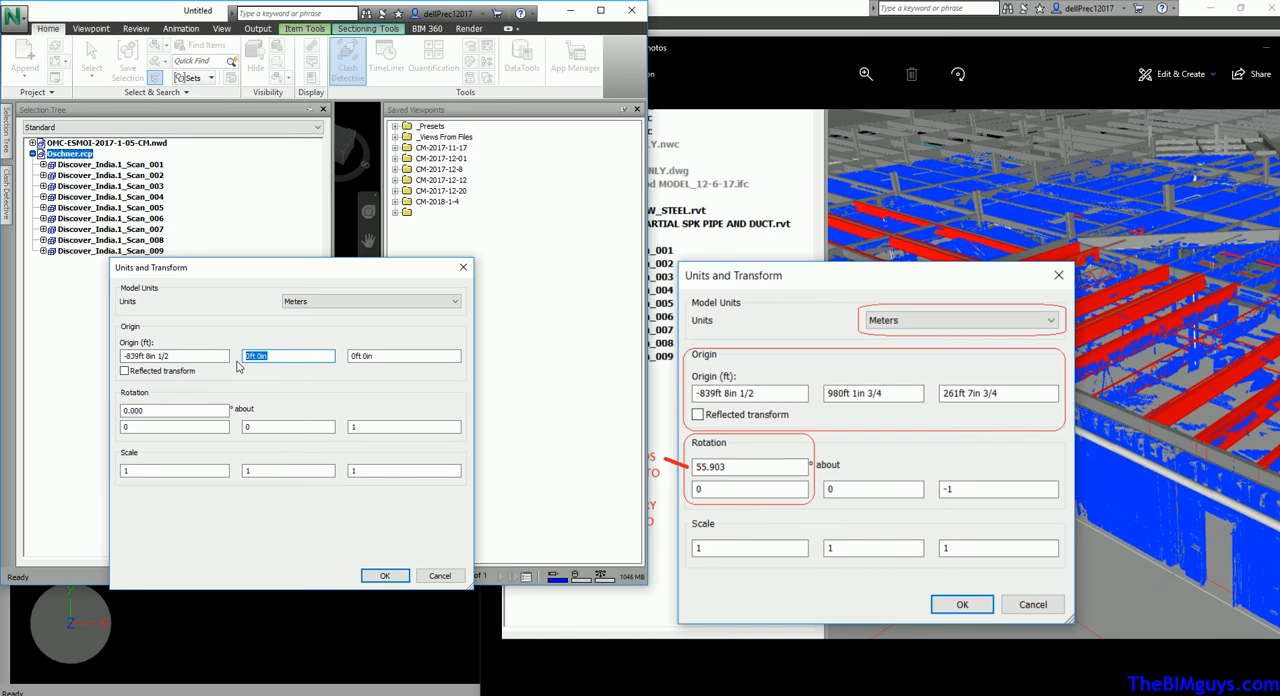
pyautogui.write('980f')
pyautogui.press('Tab')
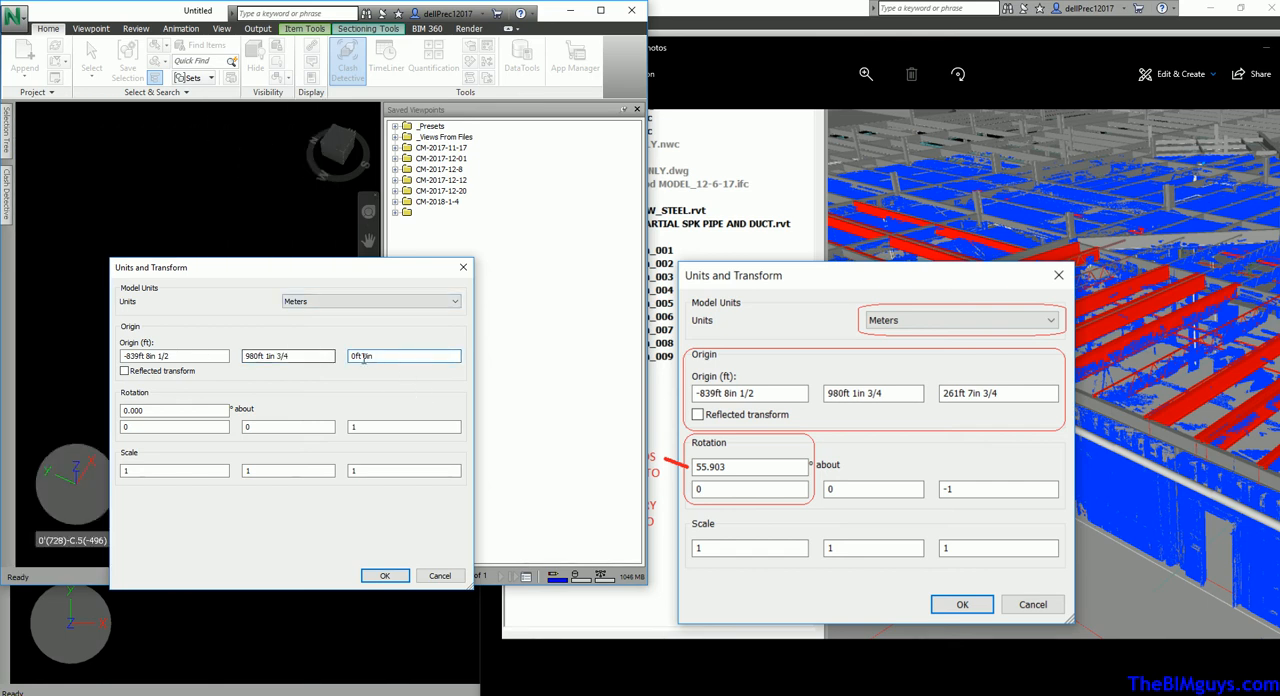
pyautogui.moveTo(378, 357); pyautogui.dragTo(349, 358)
pyautogui.write('261')
# Set the scan's rotation to 55.903° about 0, 0, -1 and apply the transform
pyautogui.click(170, 413)
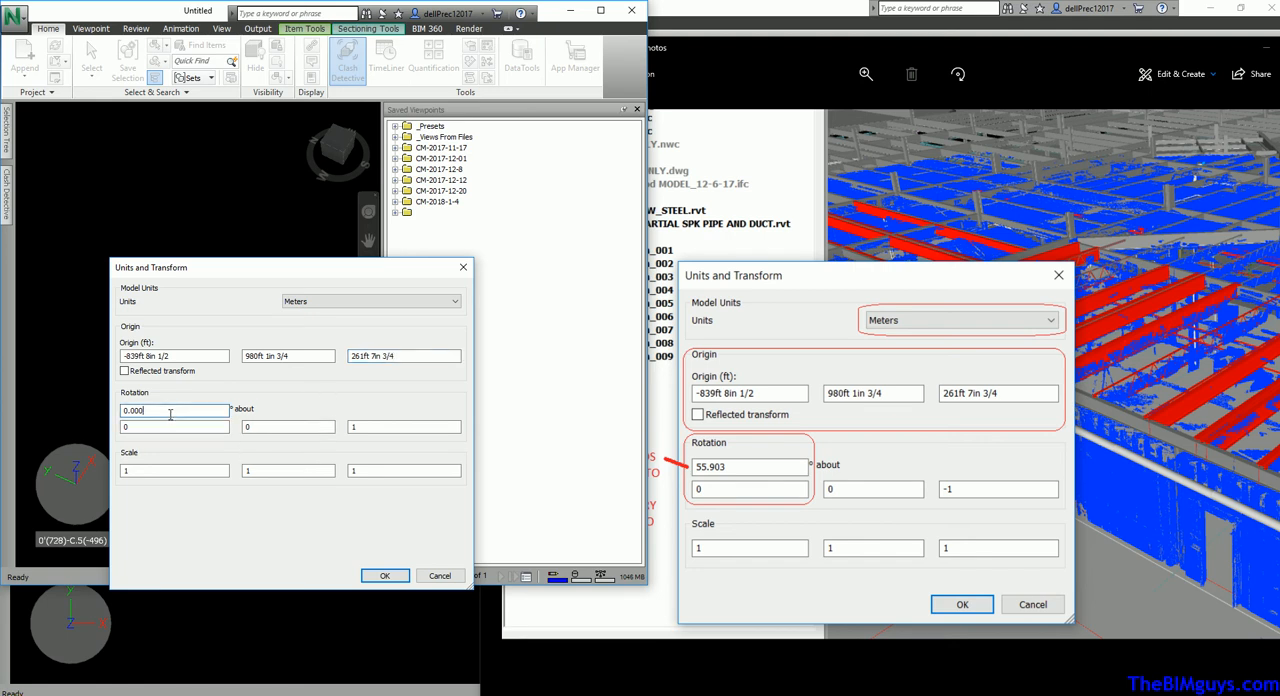
pyautogui.moveTo(157, 410); pyautogui.dragTo(120, 412)
pyautogui.write('55.903')
pyautogui.click(351, 428)
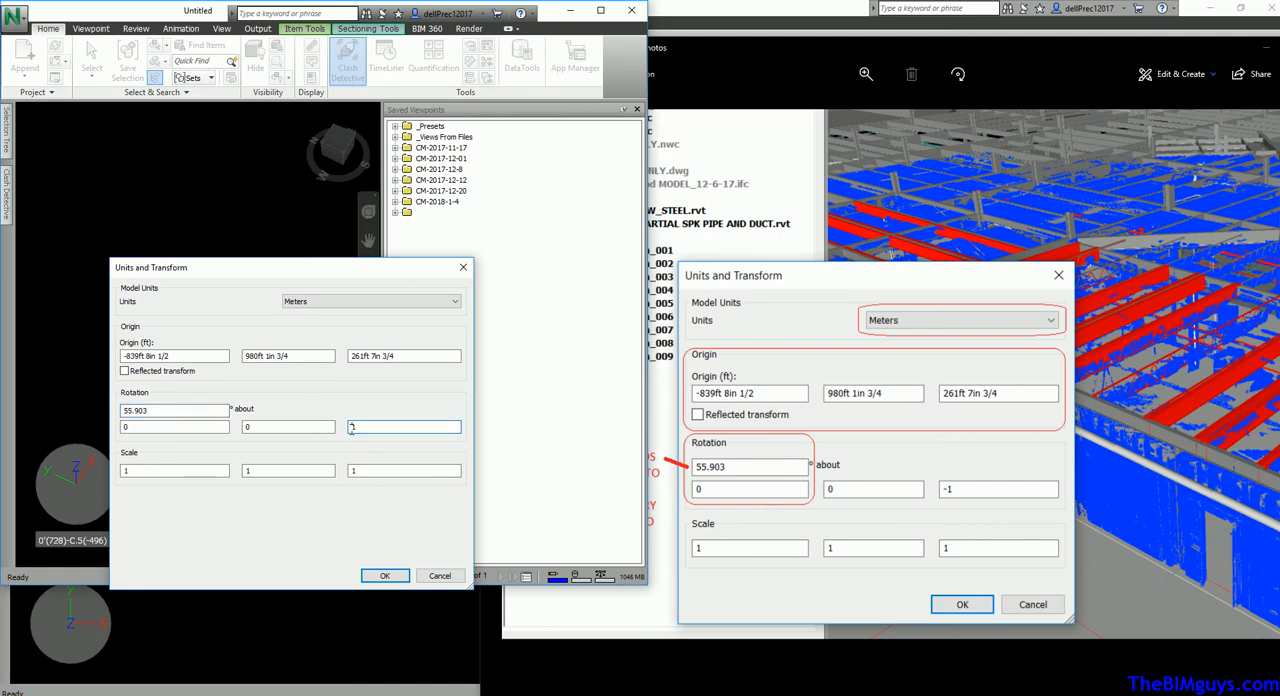
pyautogui.write('-')
pyautogui.click(385, 576)
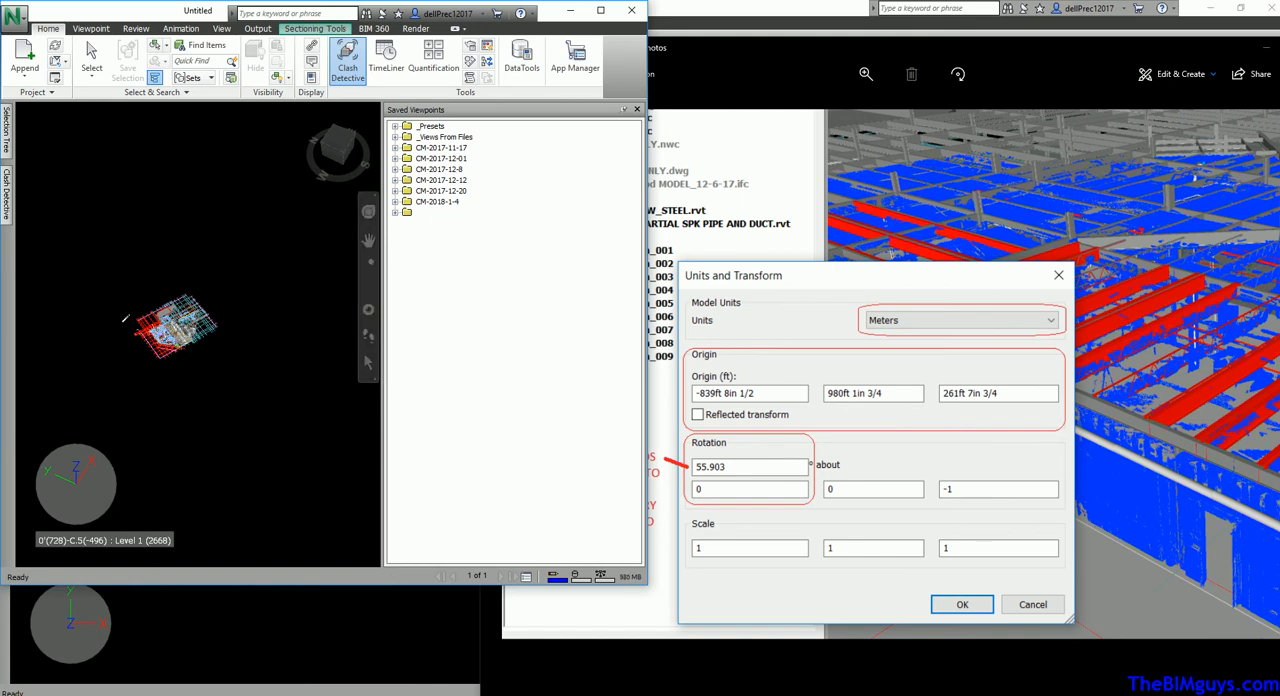
pyautogui.scroll(3, 158, 327)
pyautogui.scroll(5, 158, 327)
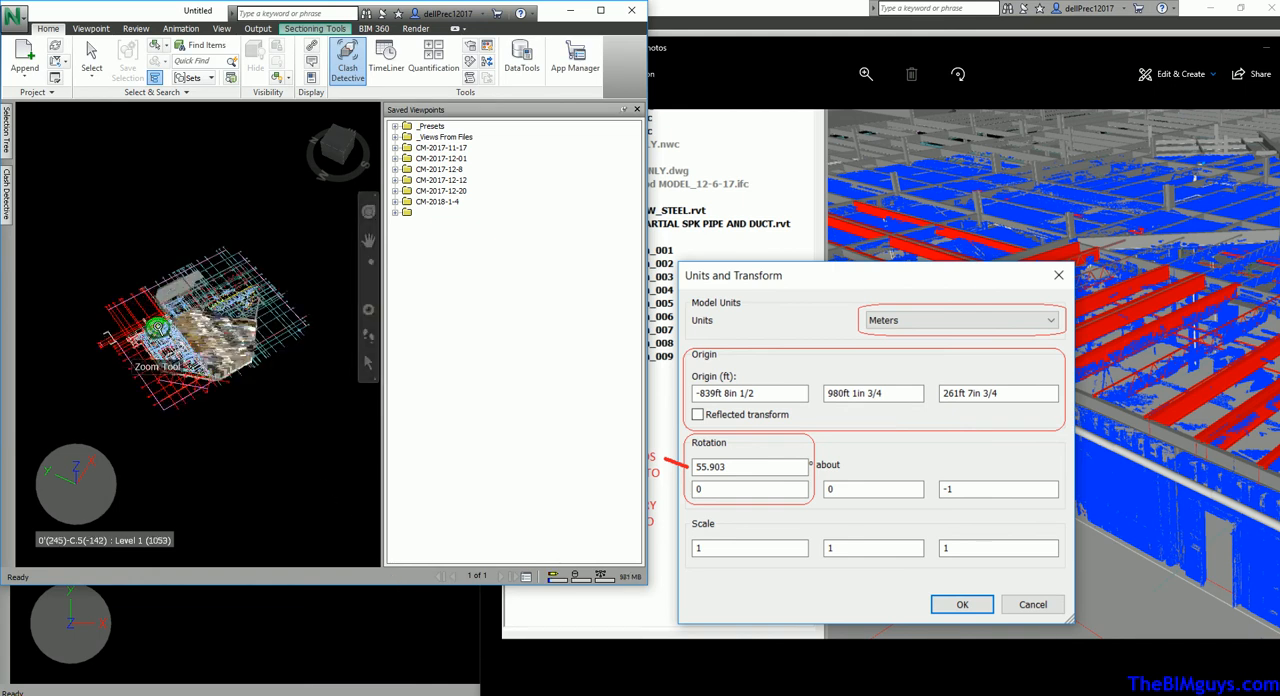
# Inspect the alignment of the point cloud with the roof steel and ductwork, from the whole building down to individual joists
pyautogui.scroll(3, 292, 352)
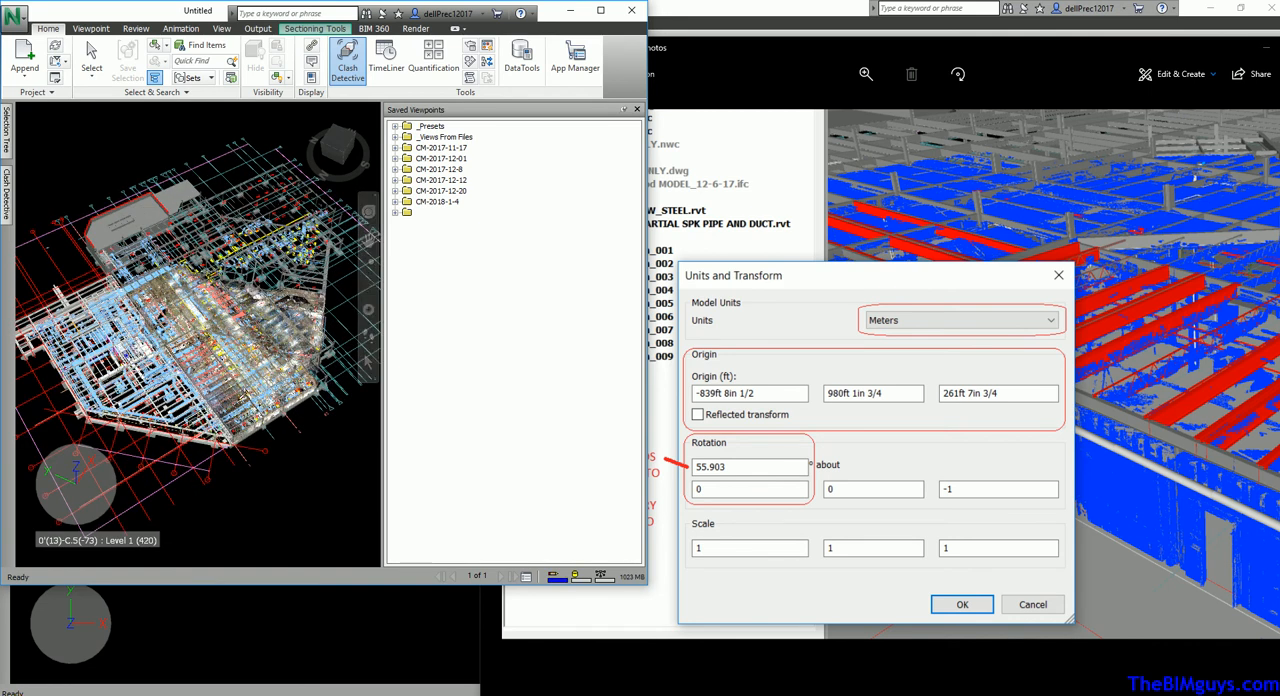
pyautogui.scroll(5, 219, 383)
pyautogui.scroll(6, 219, 384)
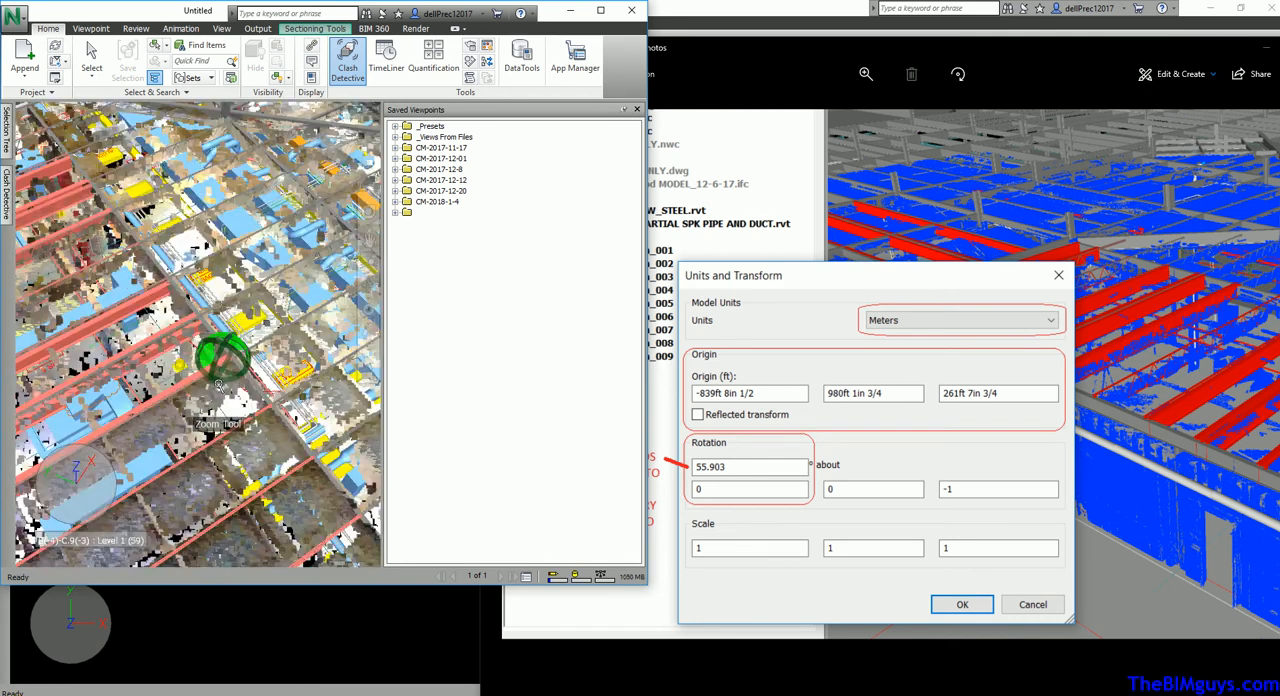
pyautogui.moveTo(163, 327); pyautogui.dragTo(228, 223, button='middle')
pyautogui.scroll(4, 263, 369)
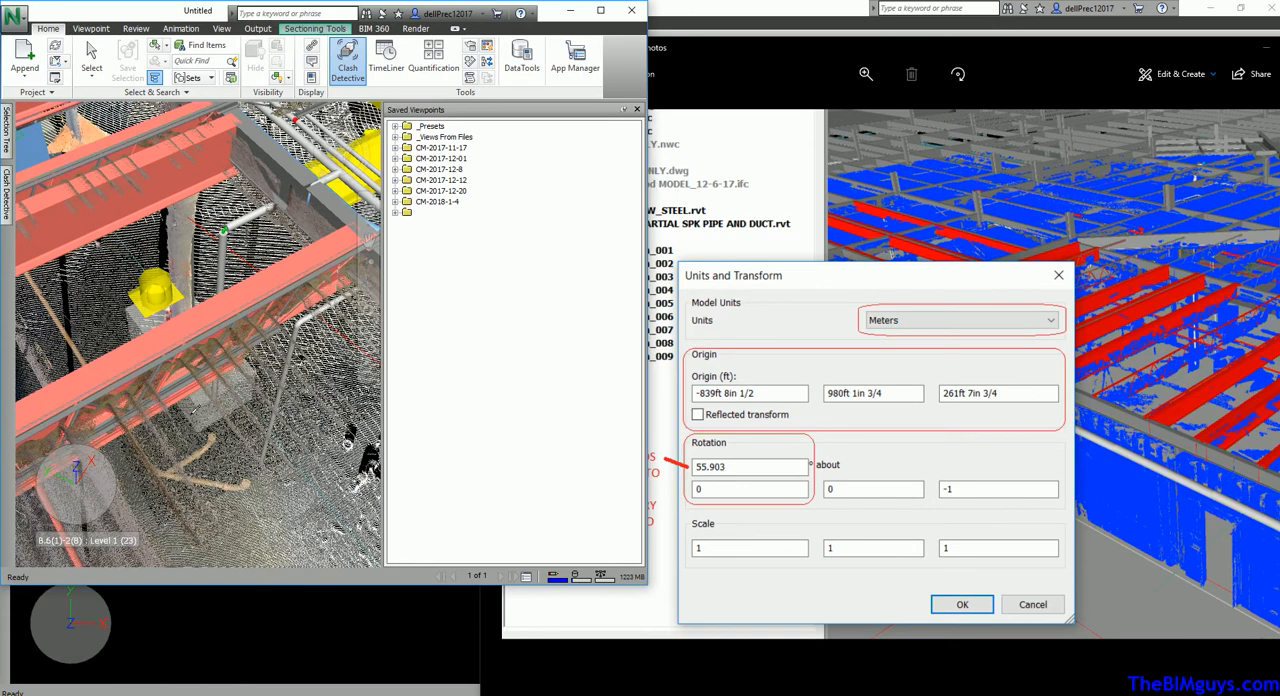
pyautogui.scroll(1, 168, 438)
pyautogui.scroll(3, 176, 408)
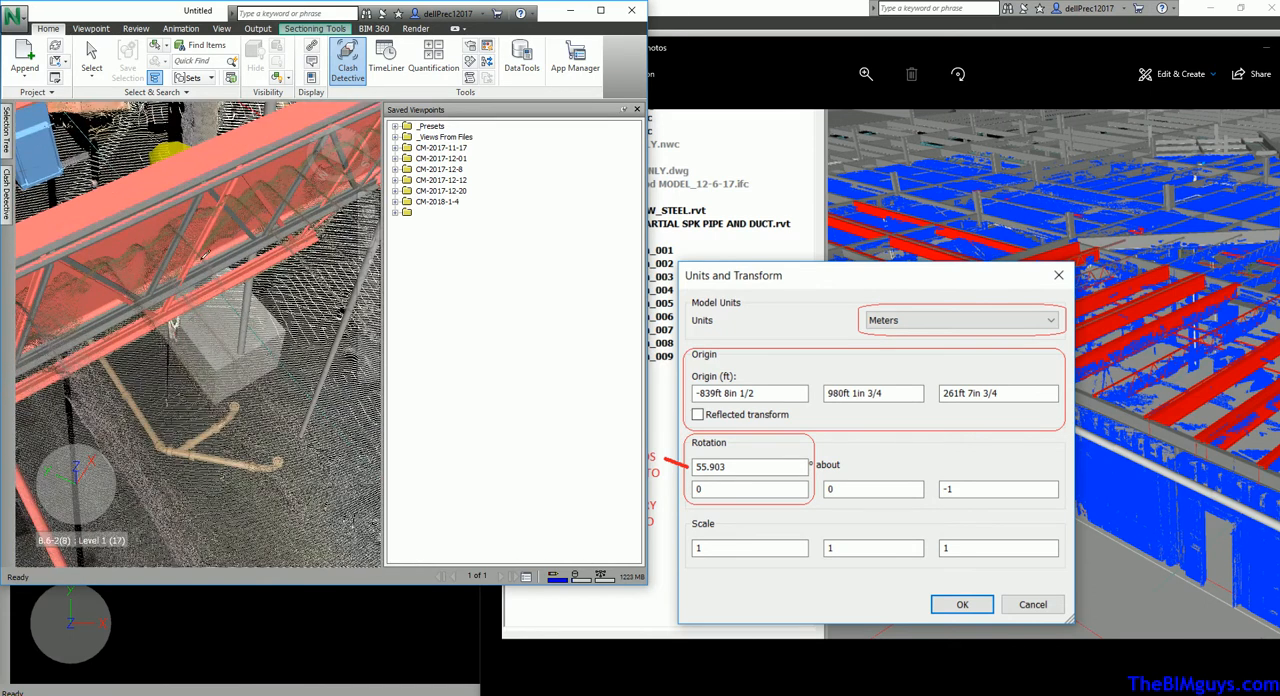
pyautogui.scroll(-6, 209, 352)
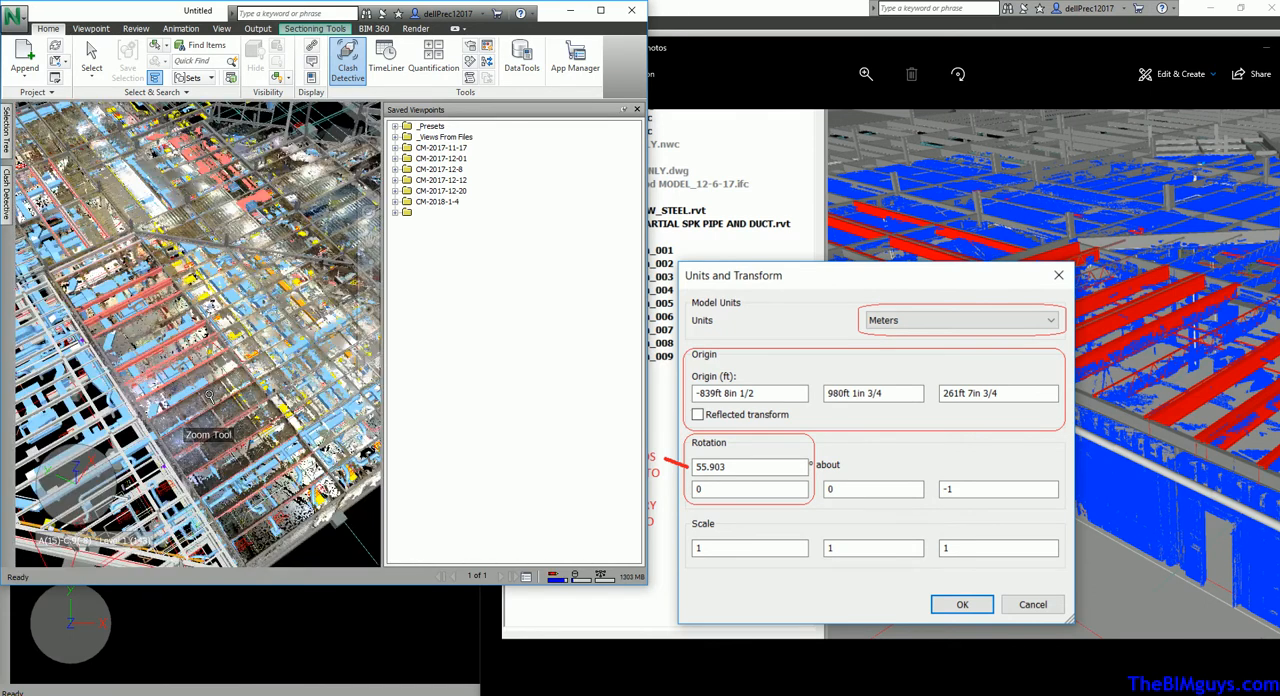
pyautogui.scroll(3, 209, 396)
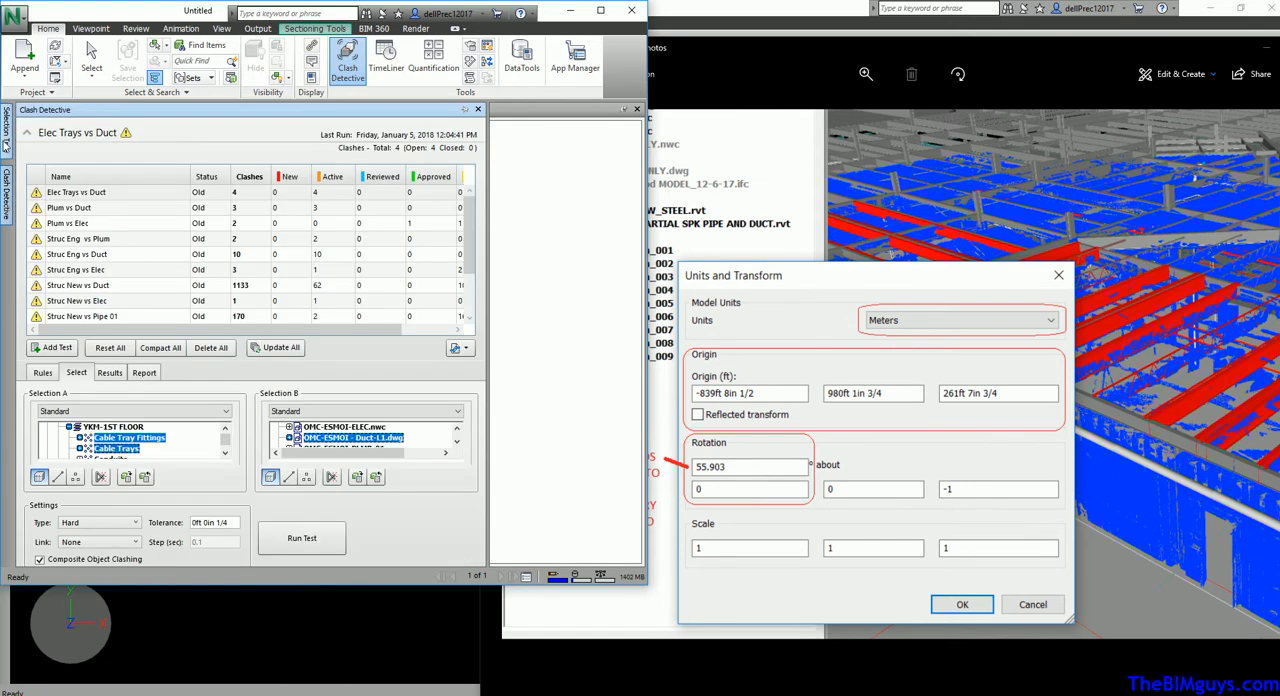
# Set the third rotation-axis value of Oschner.rcp to 1 in Units and Transform, apply it, and check the scan's orientation against the building
pyautogui.moveTo(7, 145)
pyautogui.click(62, 155)
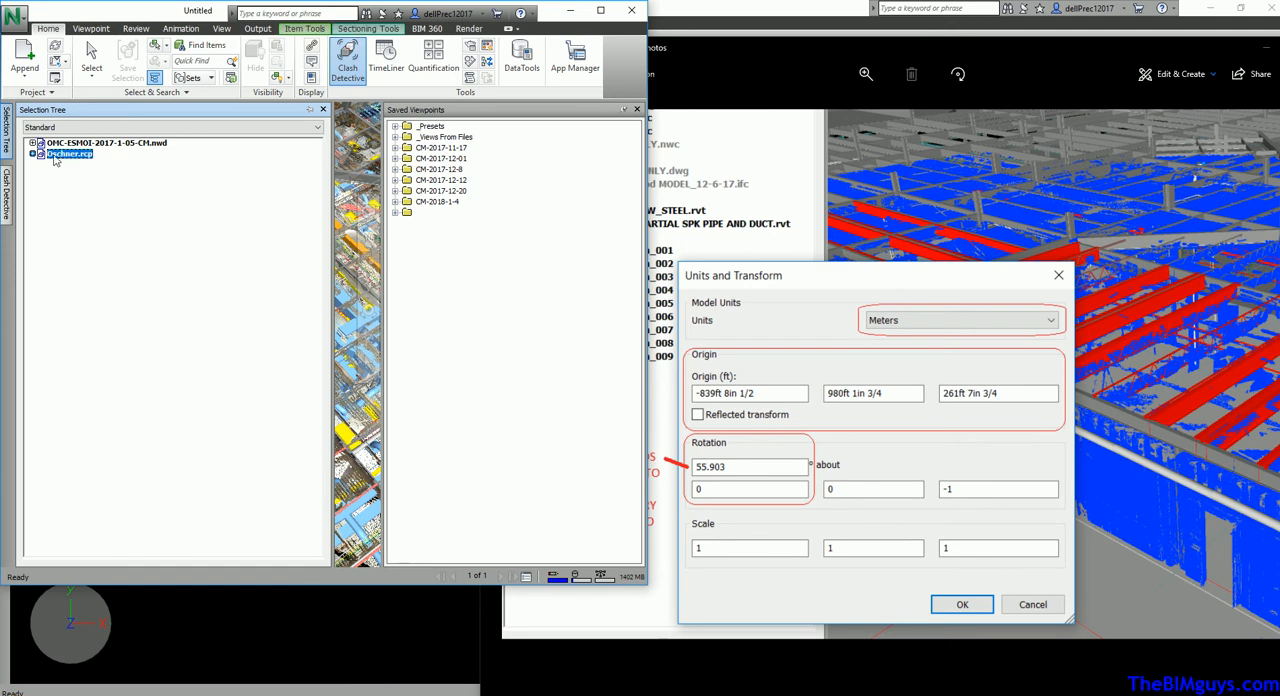
pyautogui.click(33, 154)
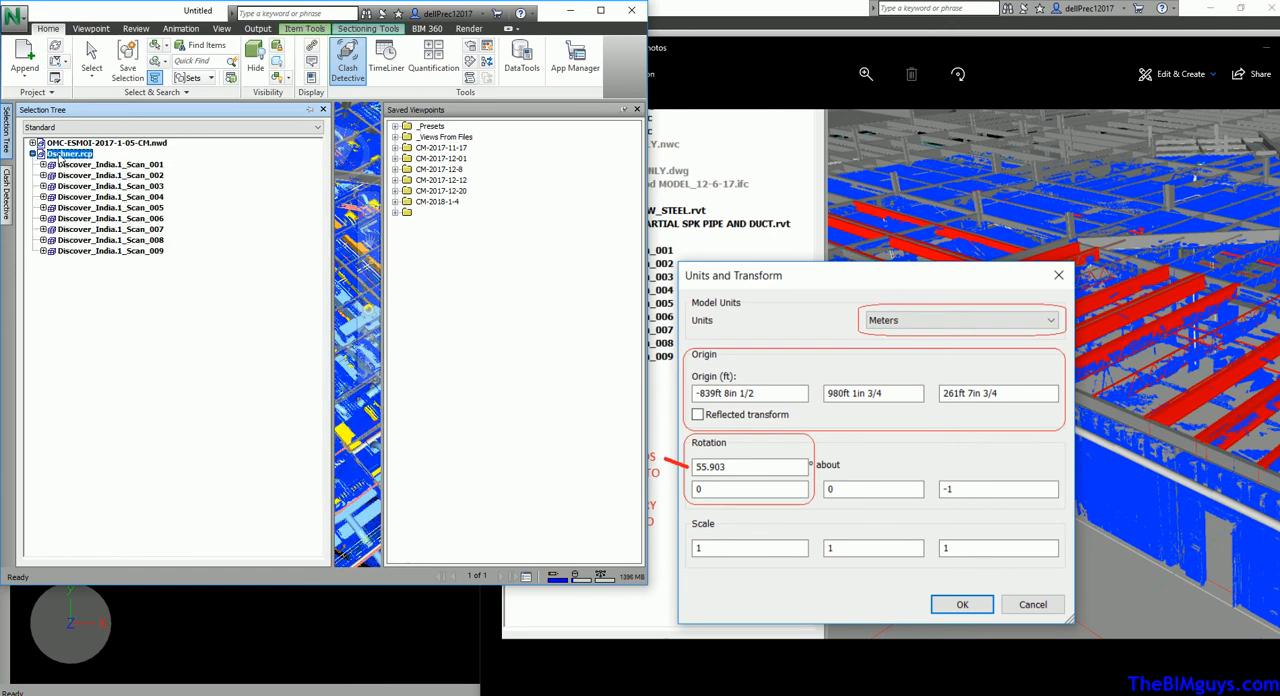
pyautogui.rightClick(60, 154)
pyautogui.moveTo(190, 406)
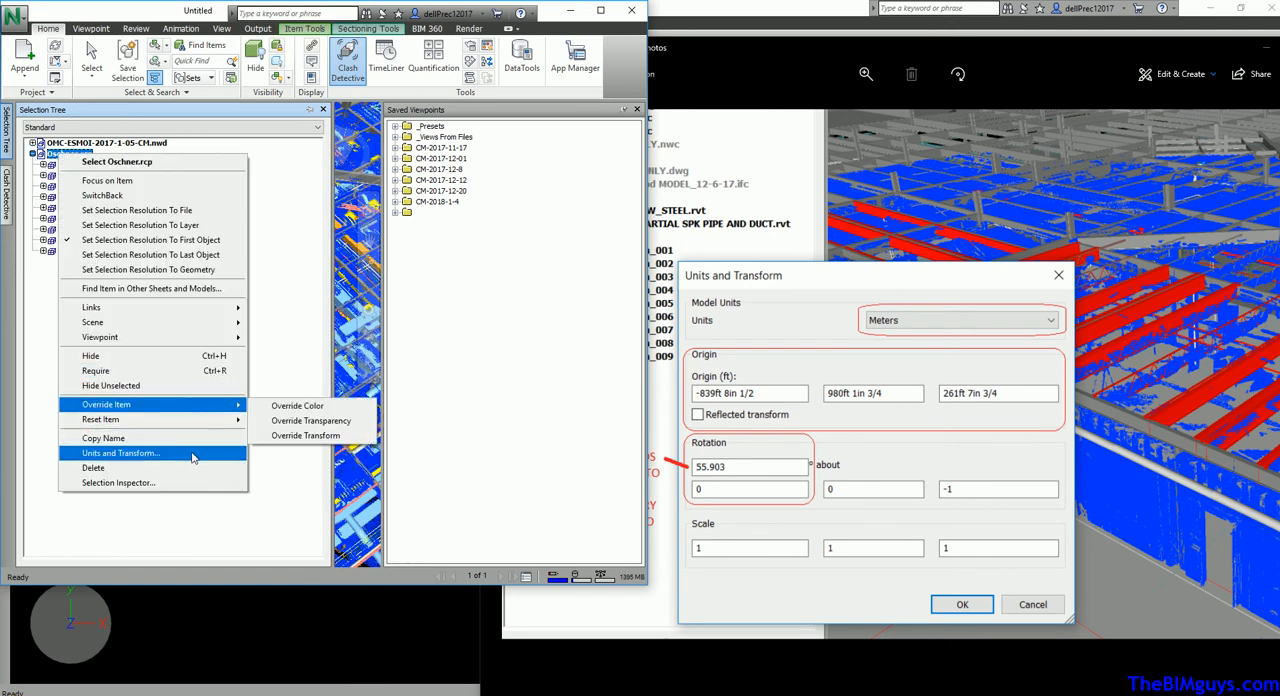
pyautogui.click(190, 453)
pyautogui.moveTo(357, 427); pyautogui.dragTo(323, 427)
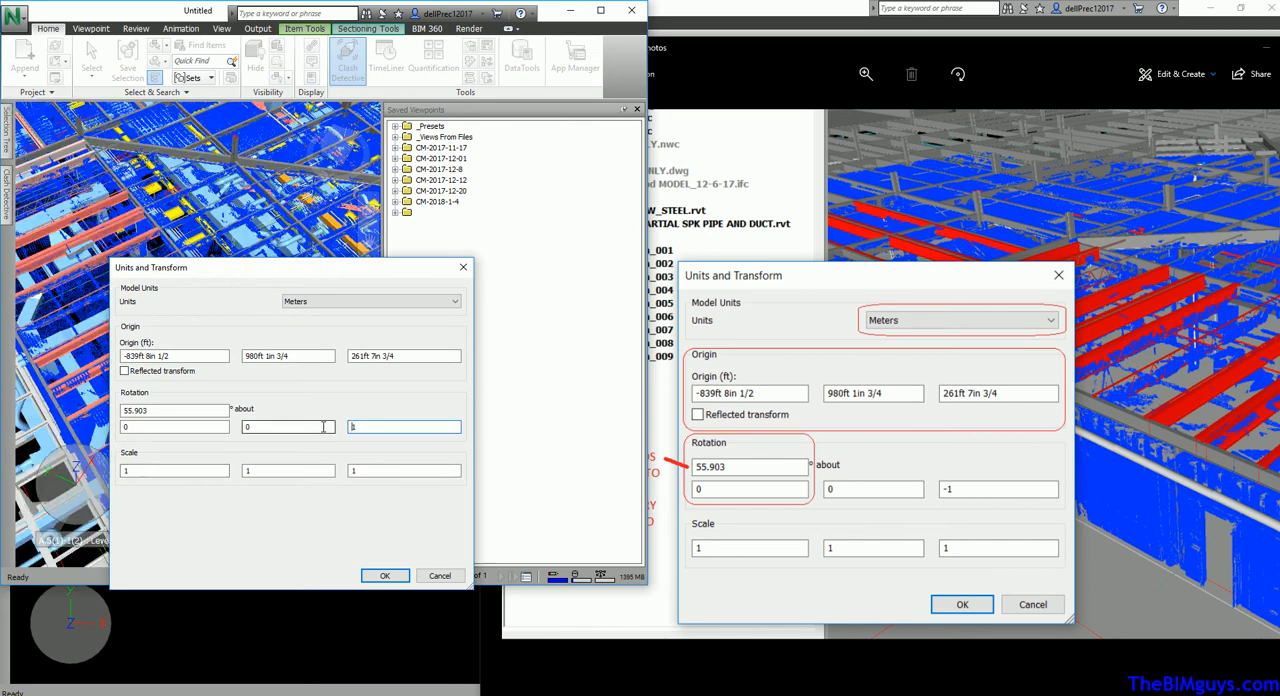
pyautogui.click(384, 575)
pyautogui.scroll(-10, 178, 443)
pyautogui.scroll(5, 178, 443)
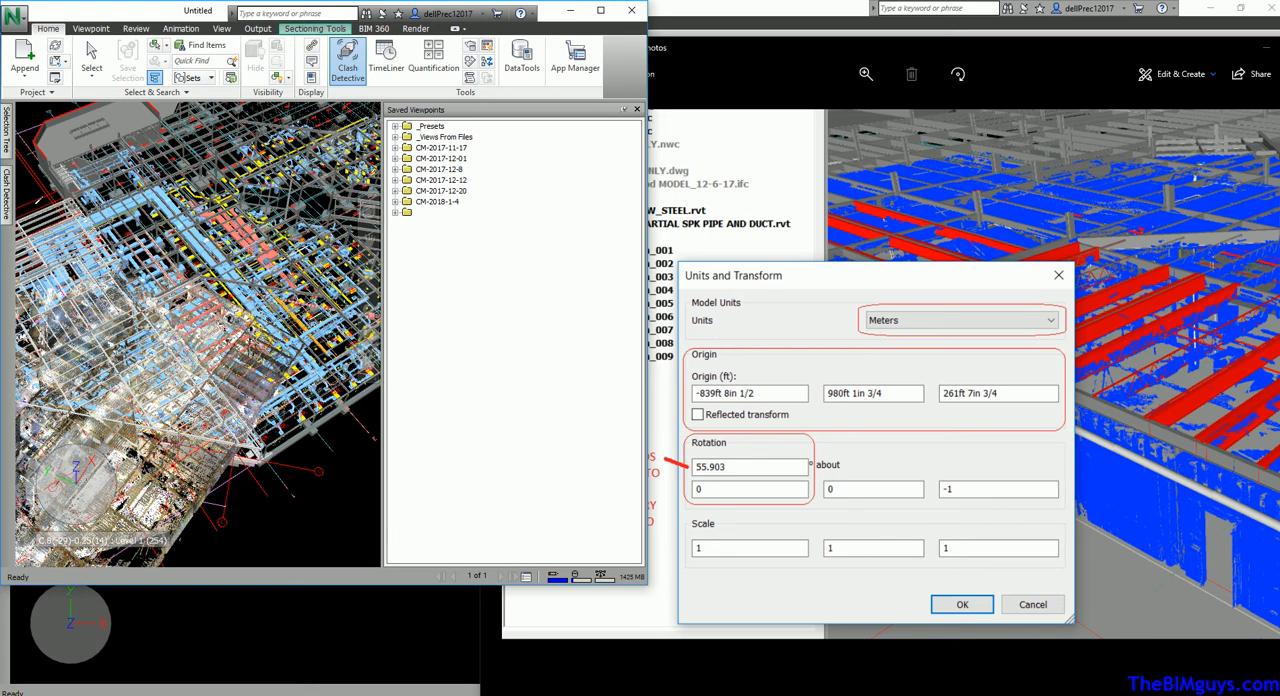
# Set the third rotation-axis value of Oschner.rcp to -1 in its Units and Transform settings and apply it
pyautogui.click(7, 140)
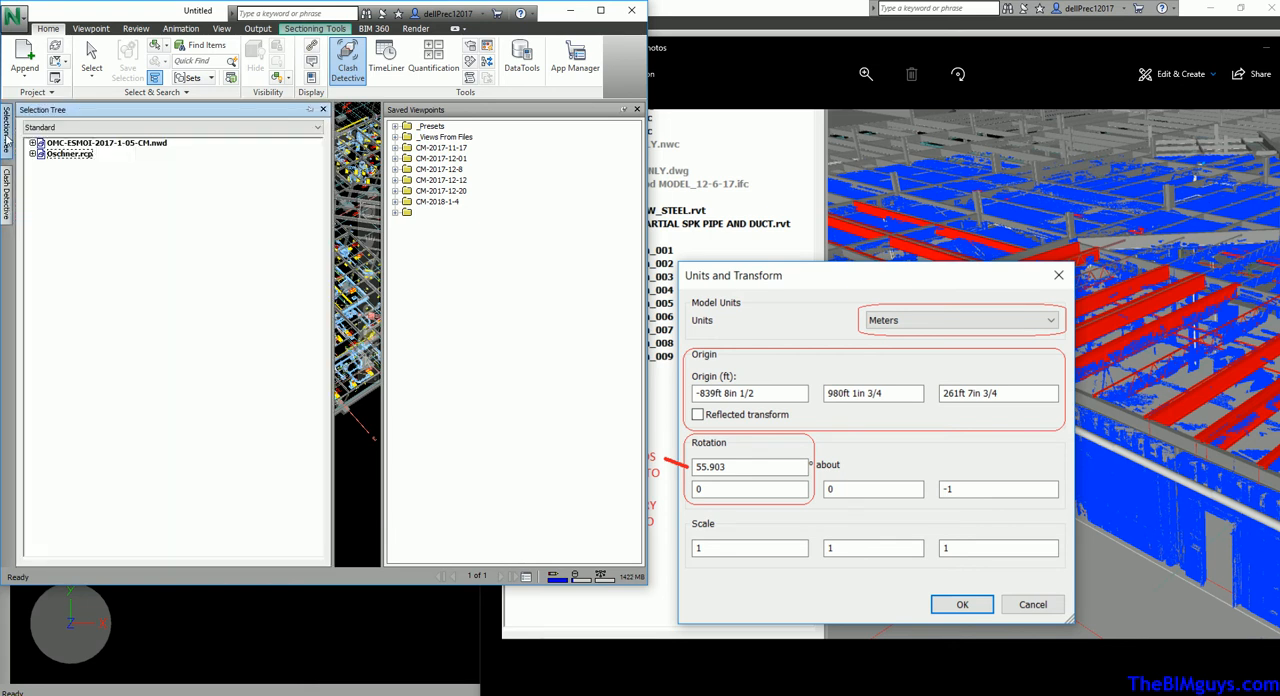
pyautogui.click(33, 154)
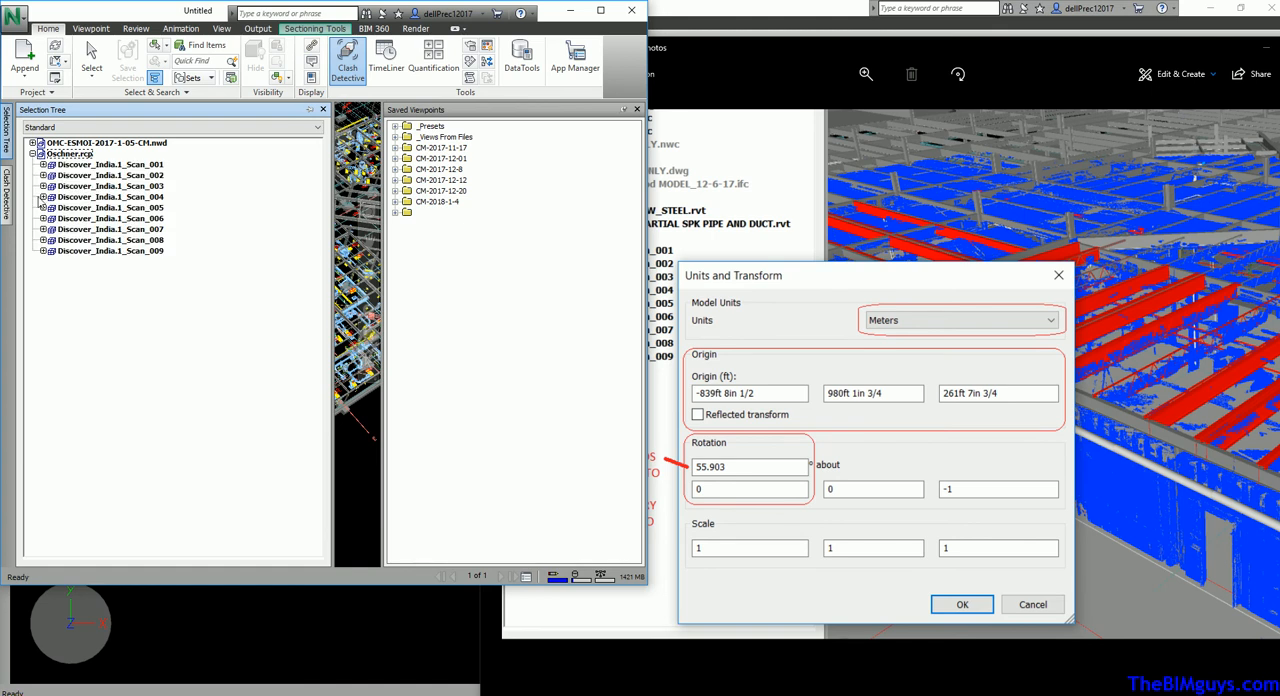
pyautogui.rightClick(65, 155)
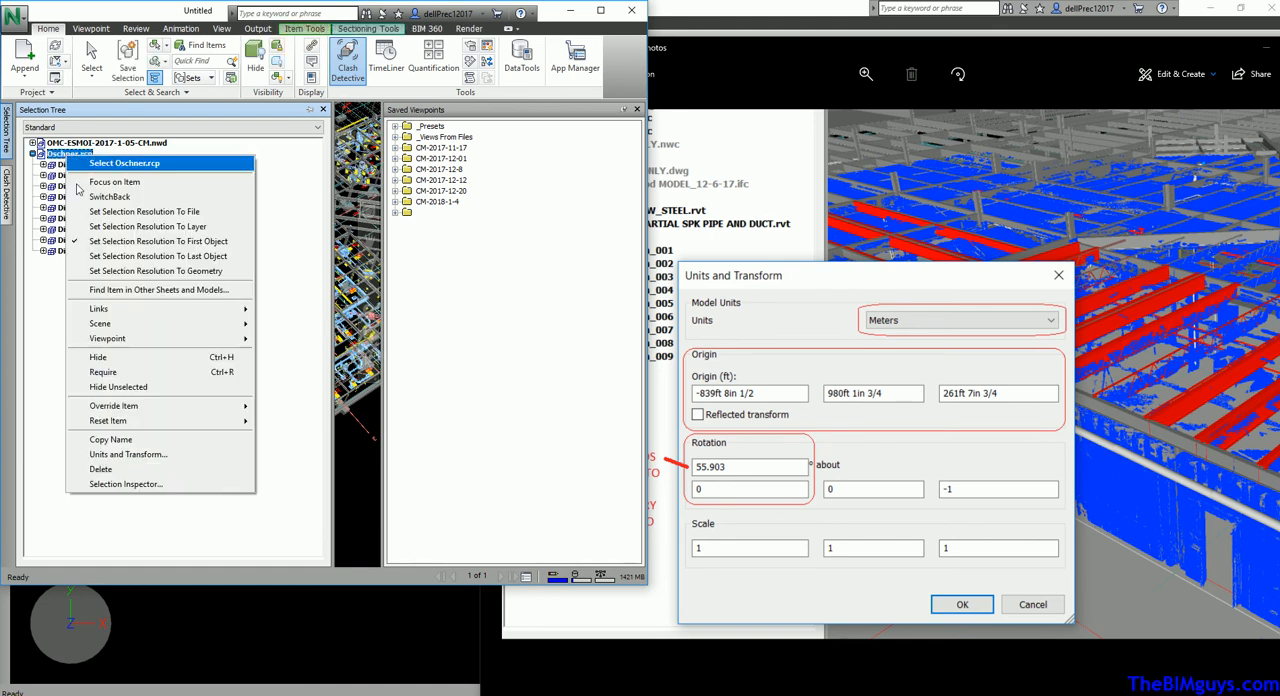
pyautogui.click(140, 454)
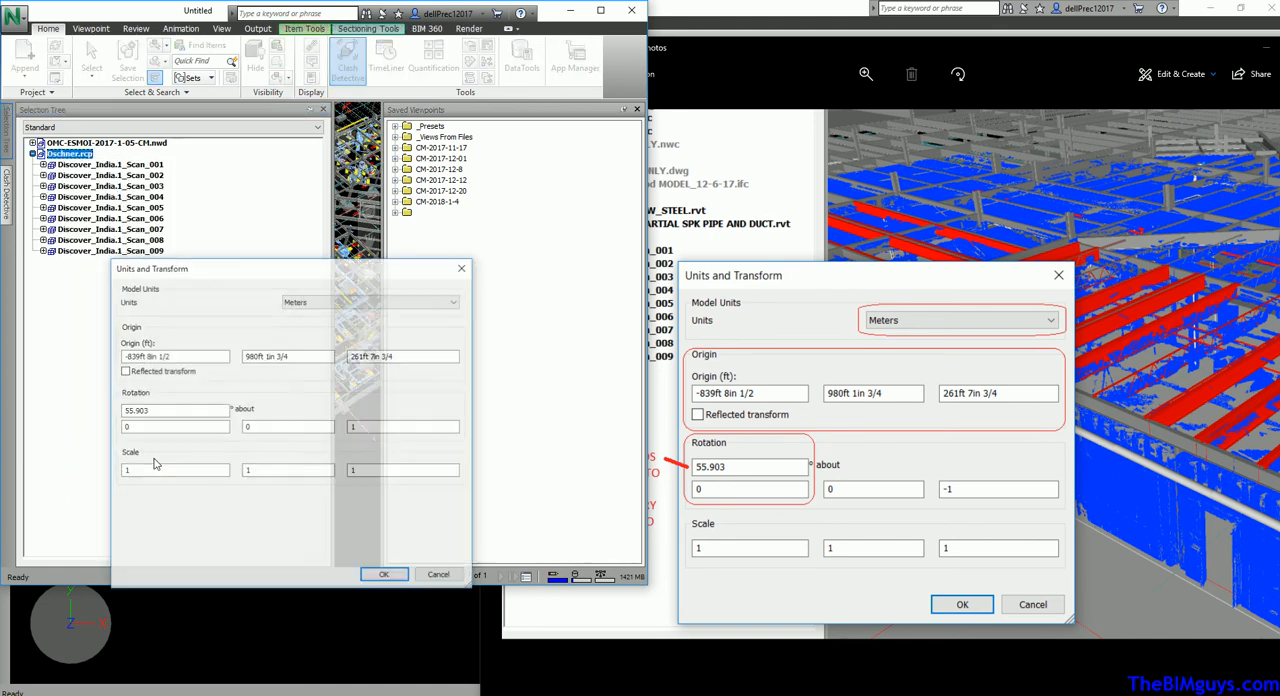
pyautogui.click(352, 428)
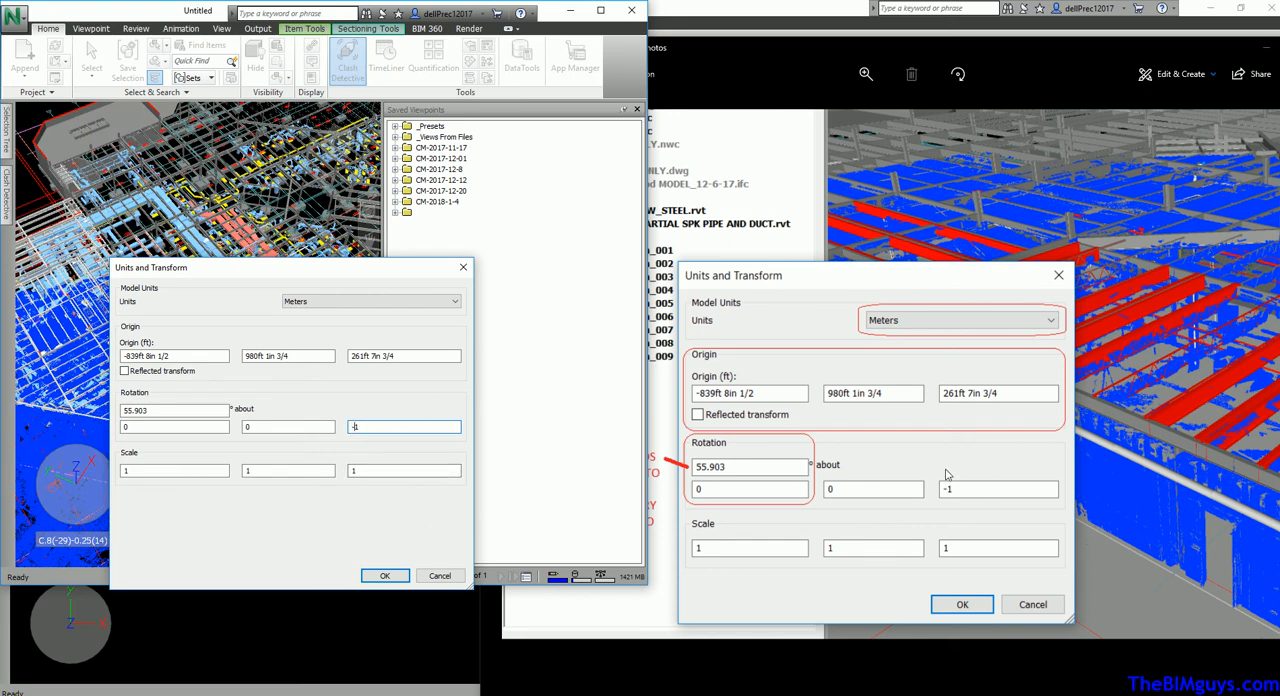
pyautogui.click(384, 576)
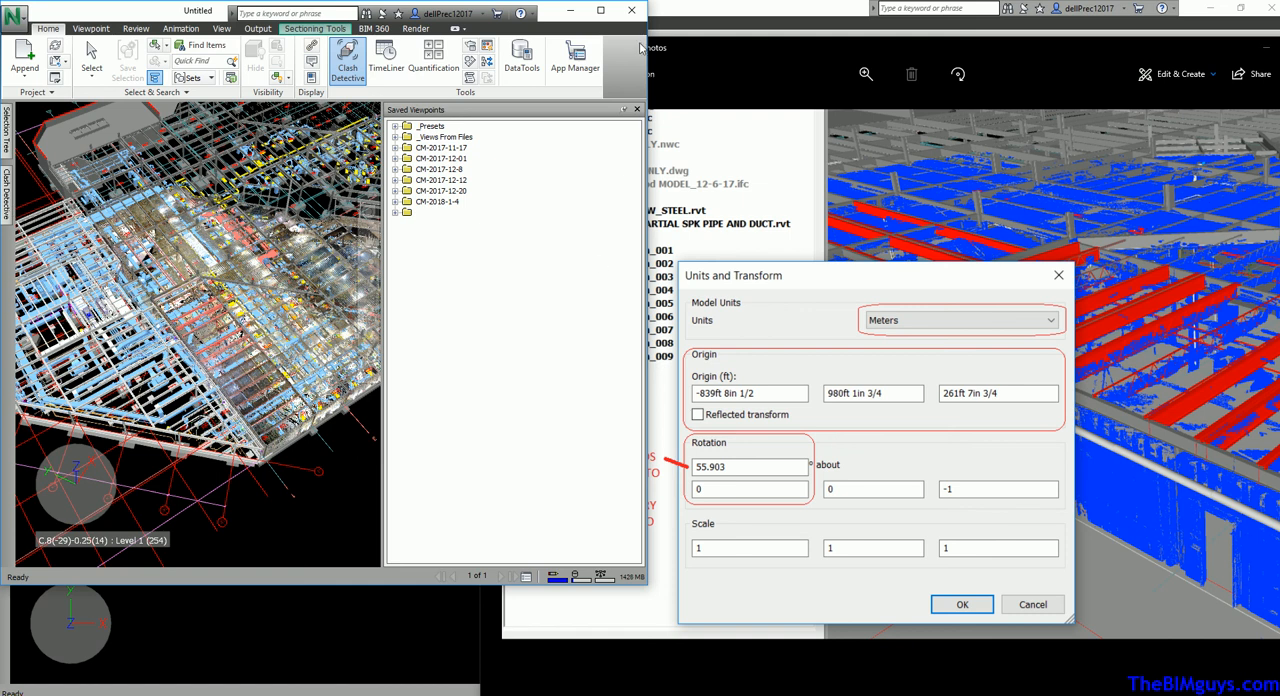
# Maximize the Navisworks window and select the point cloud scan covering the building's far corner in the model view
pyautogui.click(603, 11)
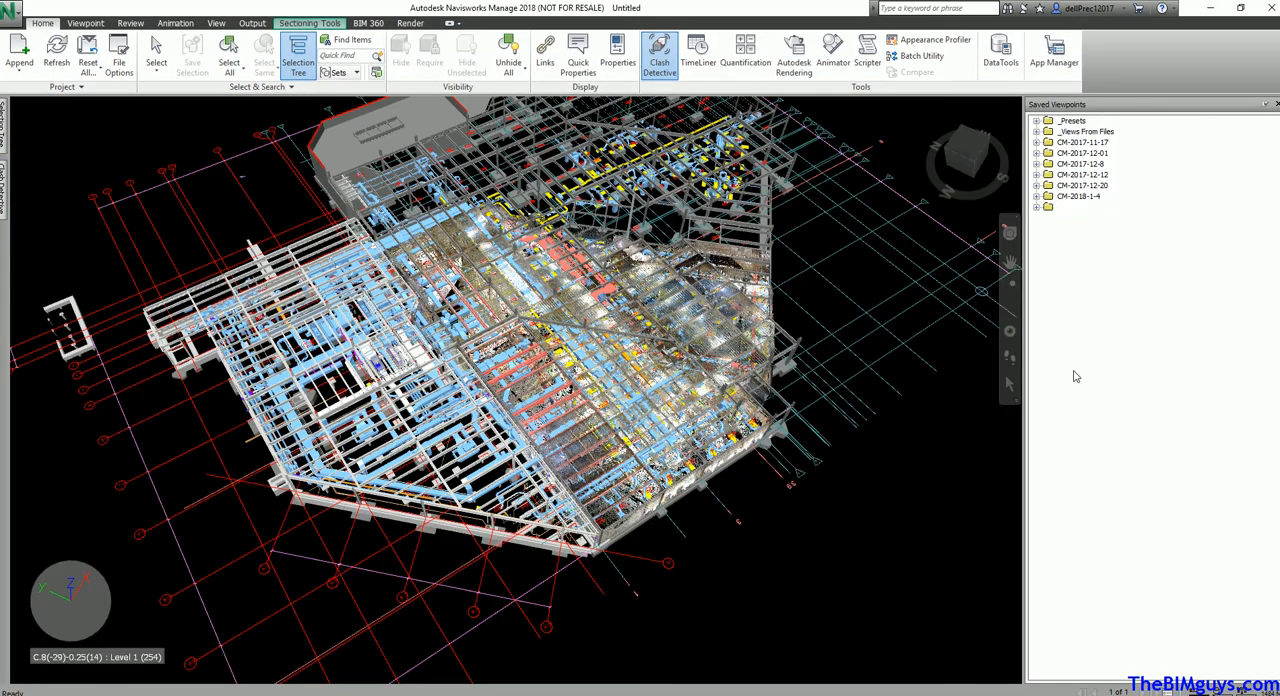
pyautogui.click(1010, 385)
pyautogui.click(690, 426)
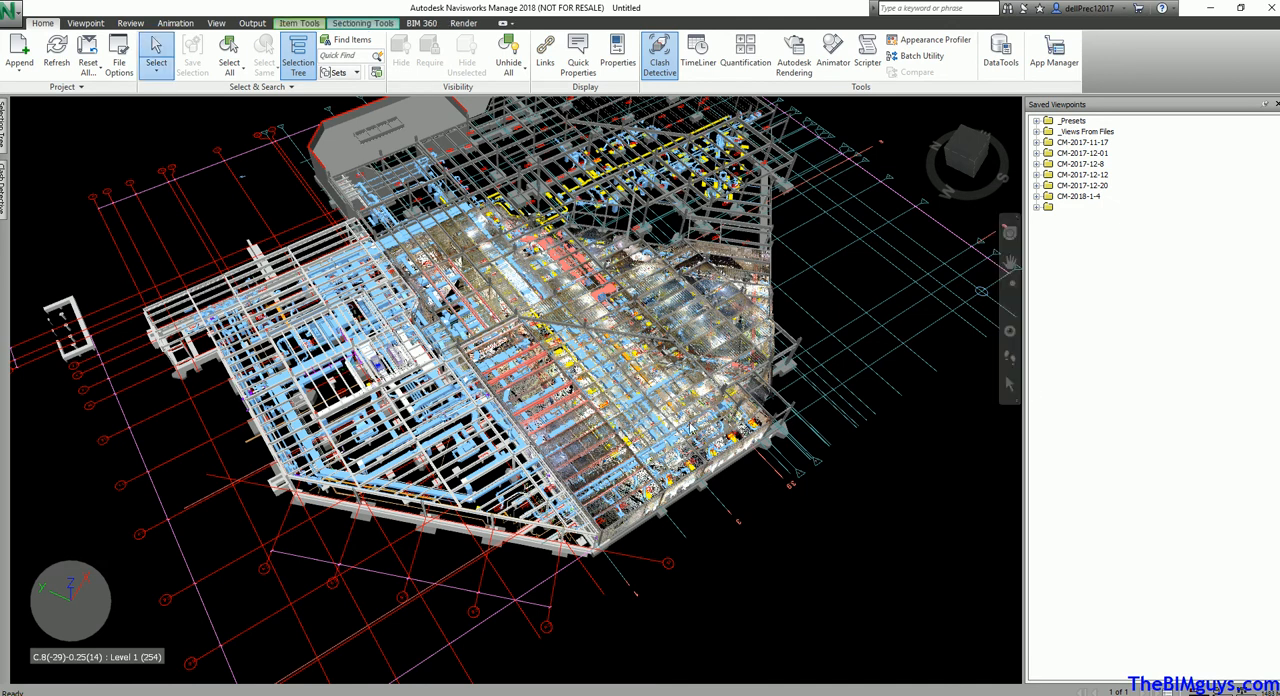
pyautogui.press('Escape')
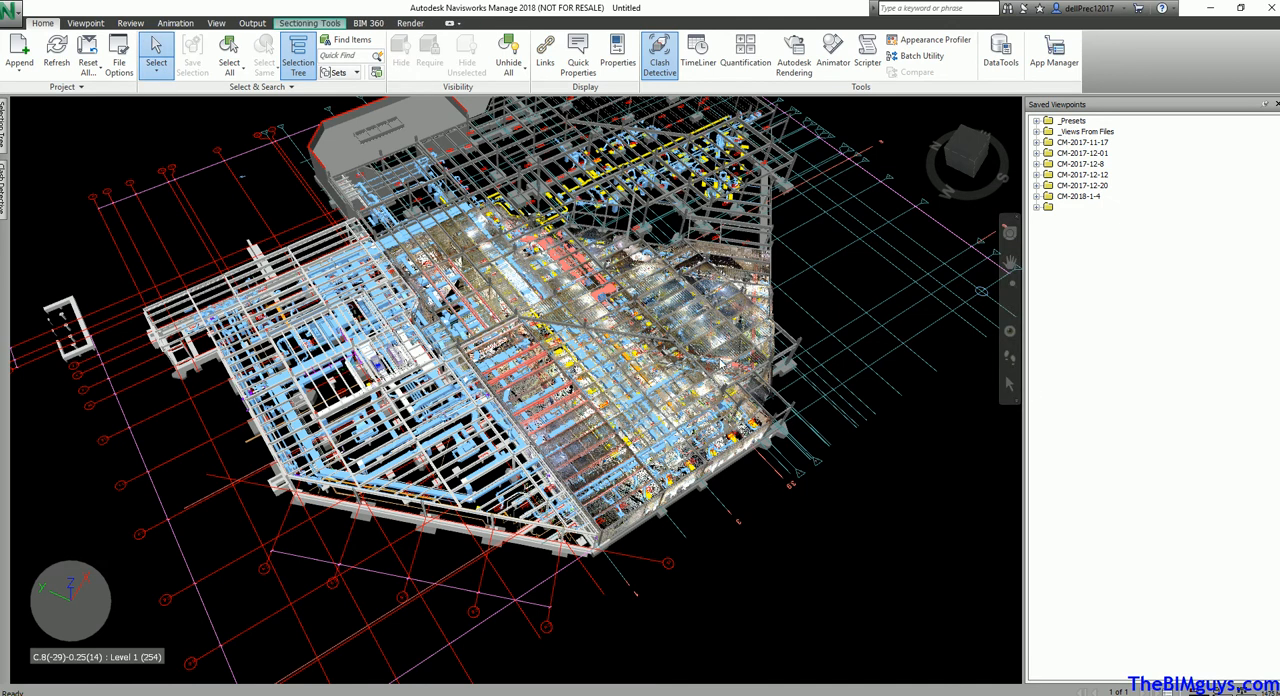
pyautogui.click(736, 354)
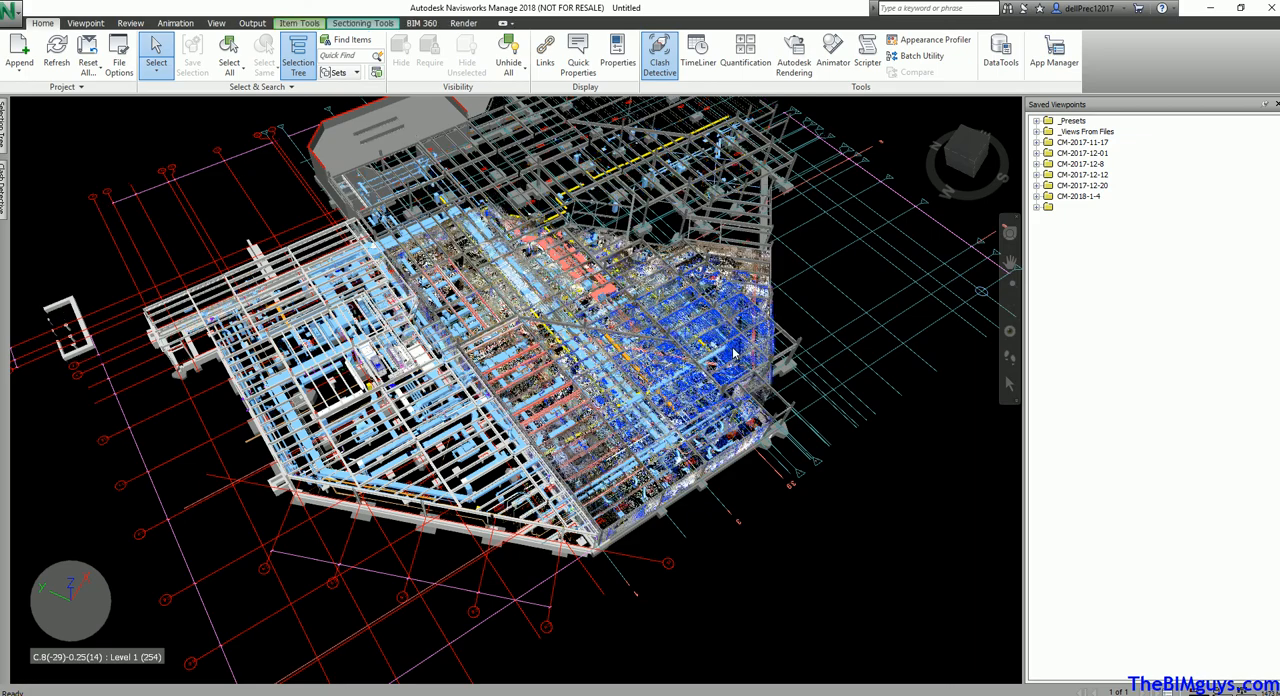
pyautogui.scroll(5, 735, 354)
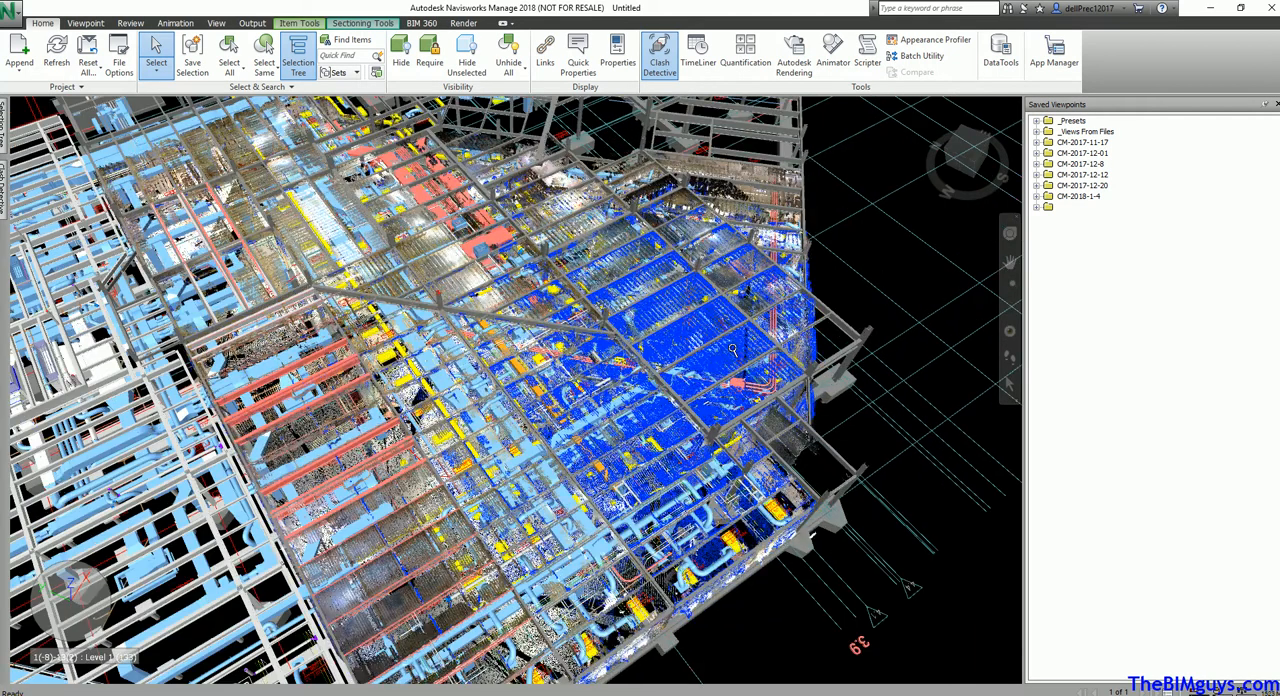
# Use the Move gizmo to shift the selected scan beyond the building's edge and back over the building
pyautogui.click(292, 23)
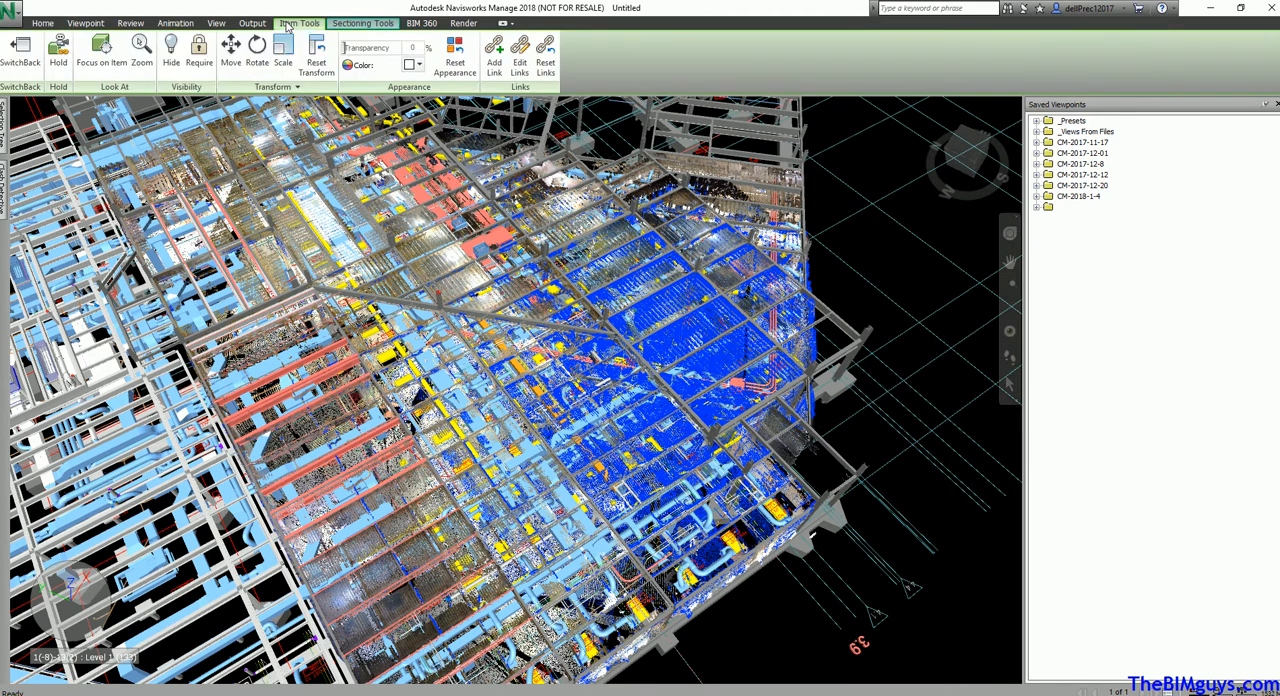
pyautogui.click(230, 50)
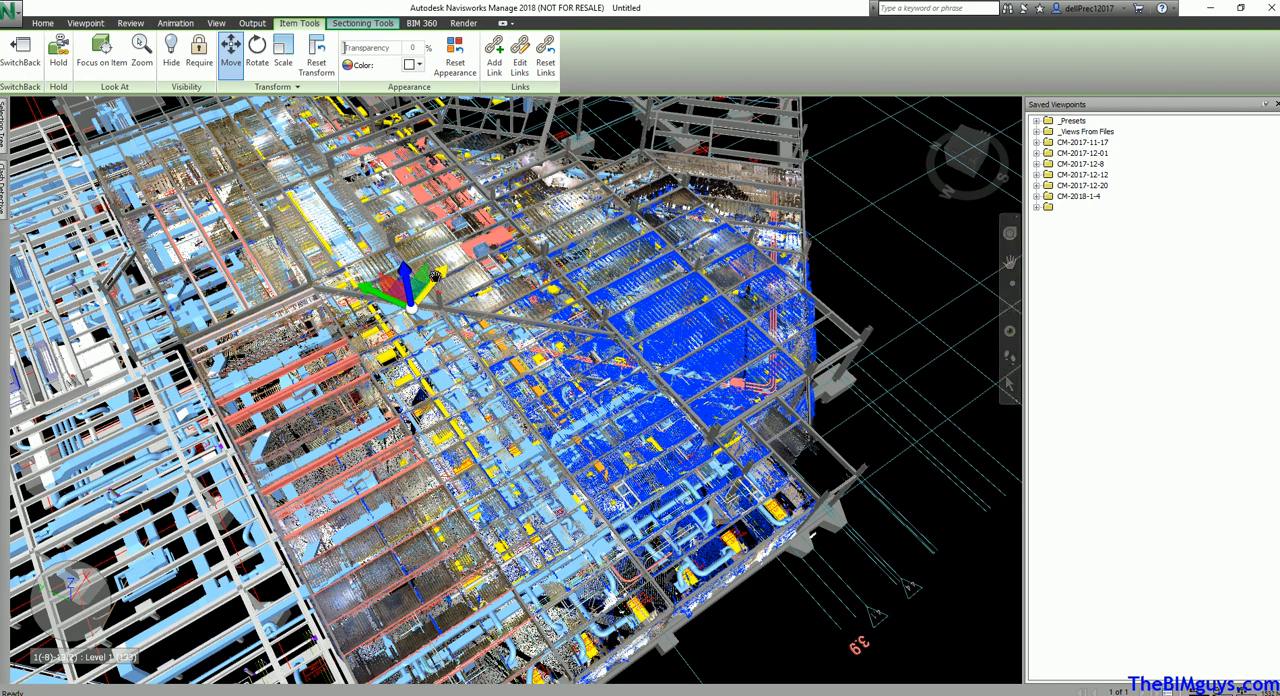
pyautogui.moveTo(435, 280); pyautogui.dragTo(475, 351)
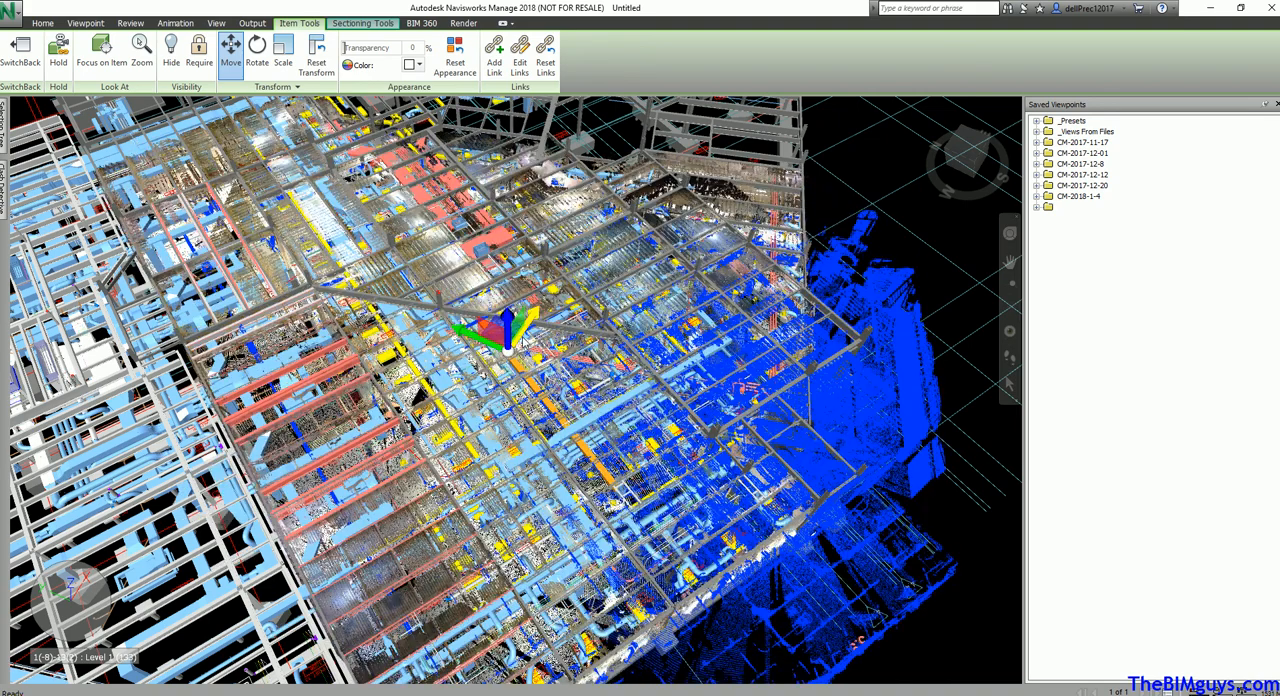
pyautogui.moveTo(518, 337); pyautogui.dragTo(394, 245)
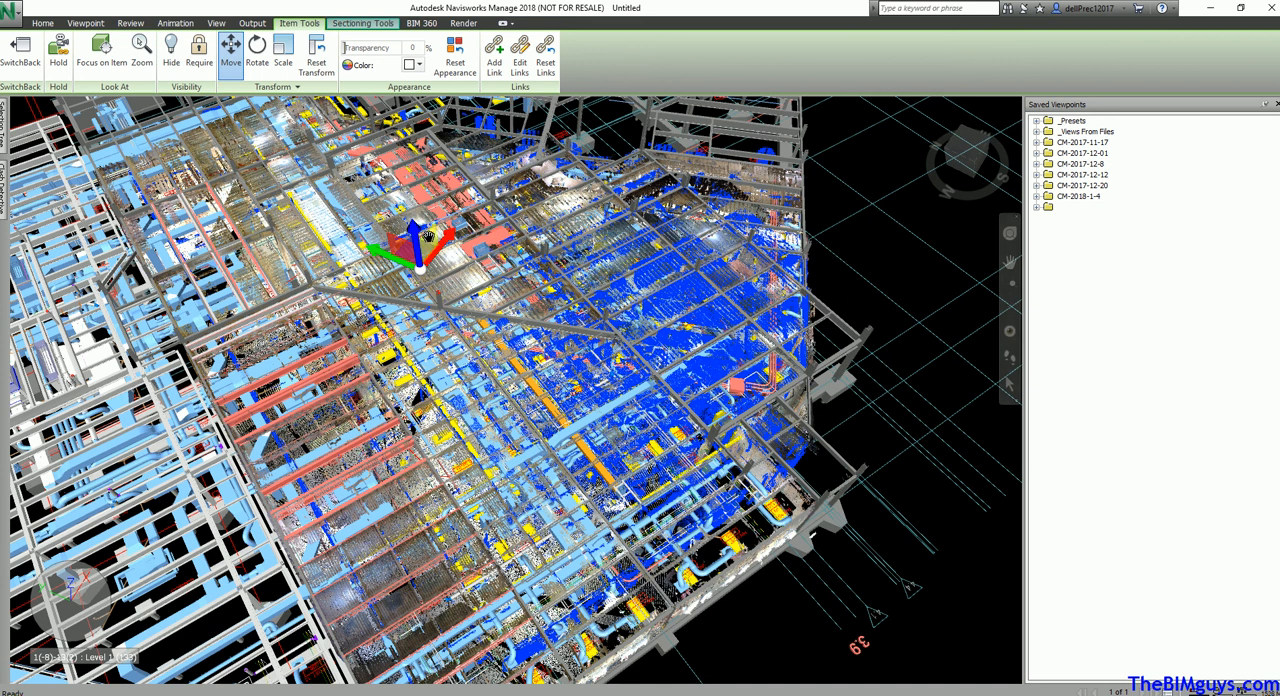
# Use the Rotate gizmo to turn the selected scan freely about different axes, checking the tilt from a low side view
pyautogui.click(257, 64)
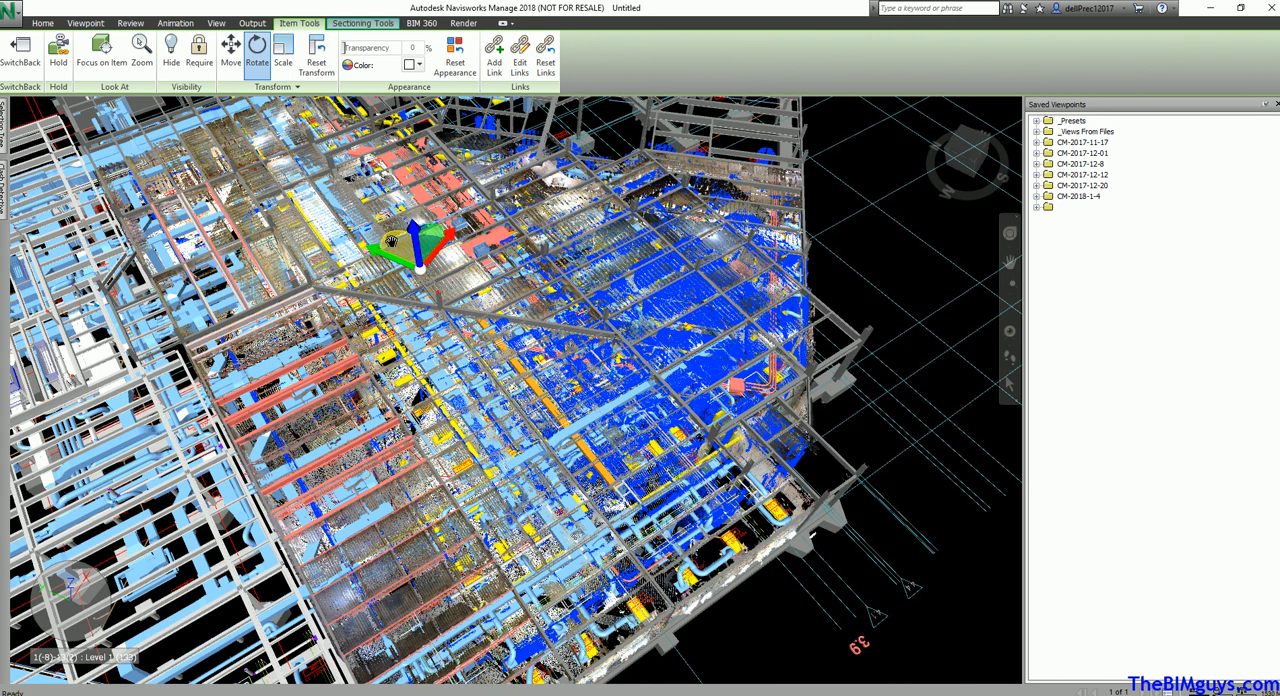
pyautogui.moveTo(390, 240); pyautogui.dragTo(425, 237)
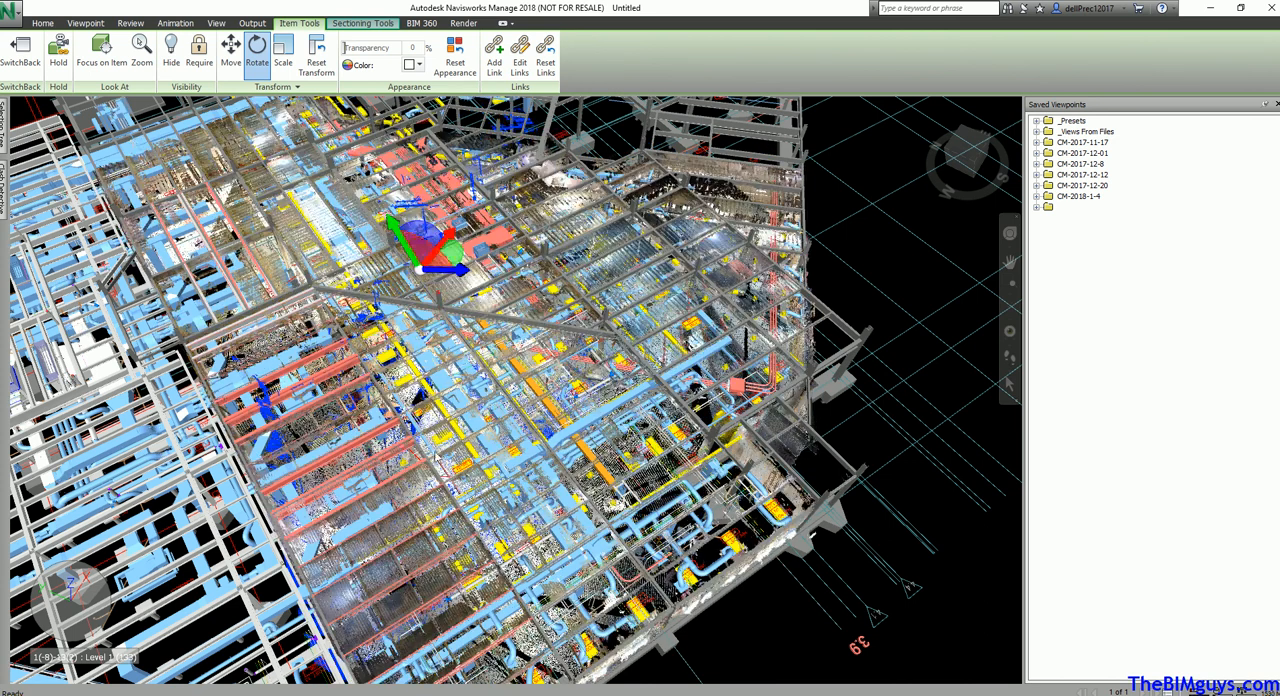
pyautogui.keyDown('shift'); pyautogui.moveTo(466, 451); pyautogui.dragTo(565, 330, button='middle'); pyautogui.keyUp('shift')
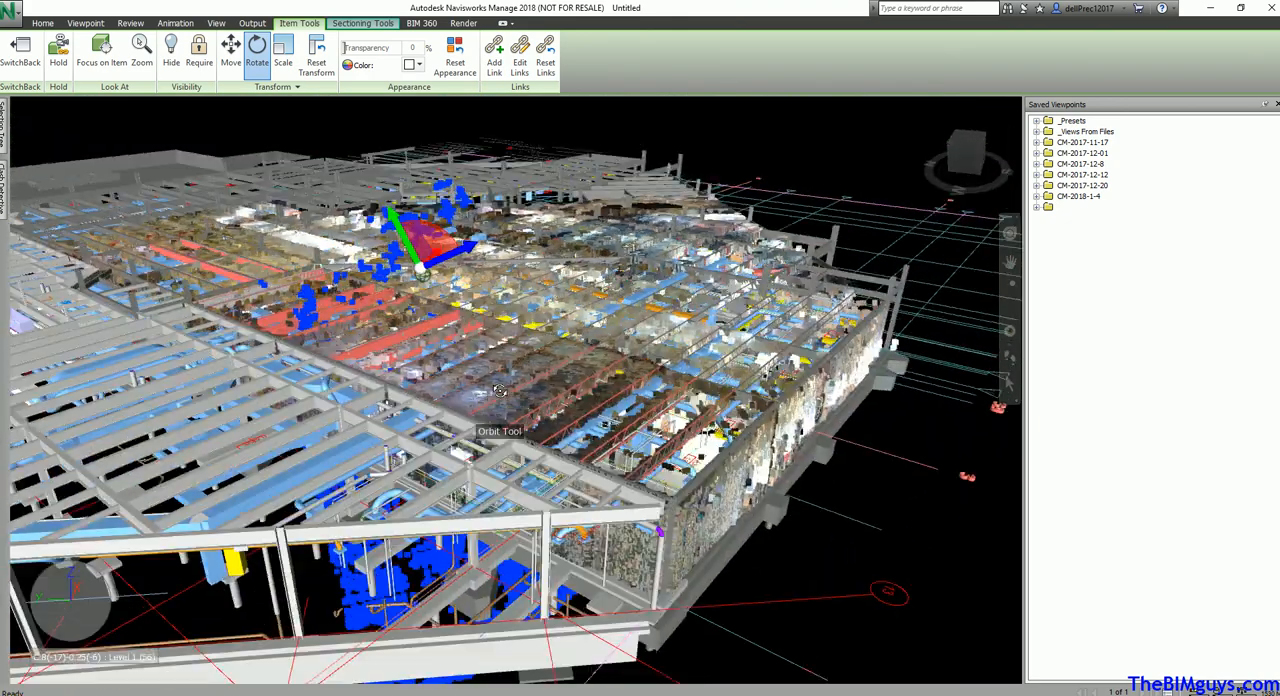
pyautogui.moveTo(424, 235); pyautogui.dragTo(394, 224)
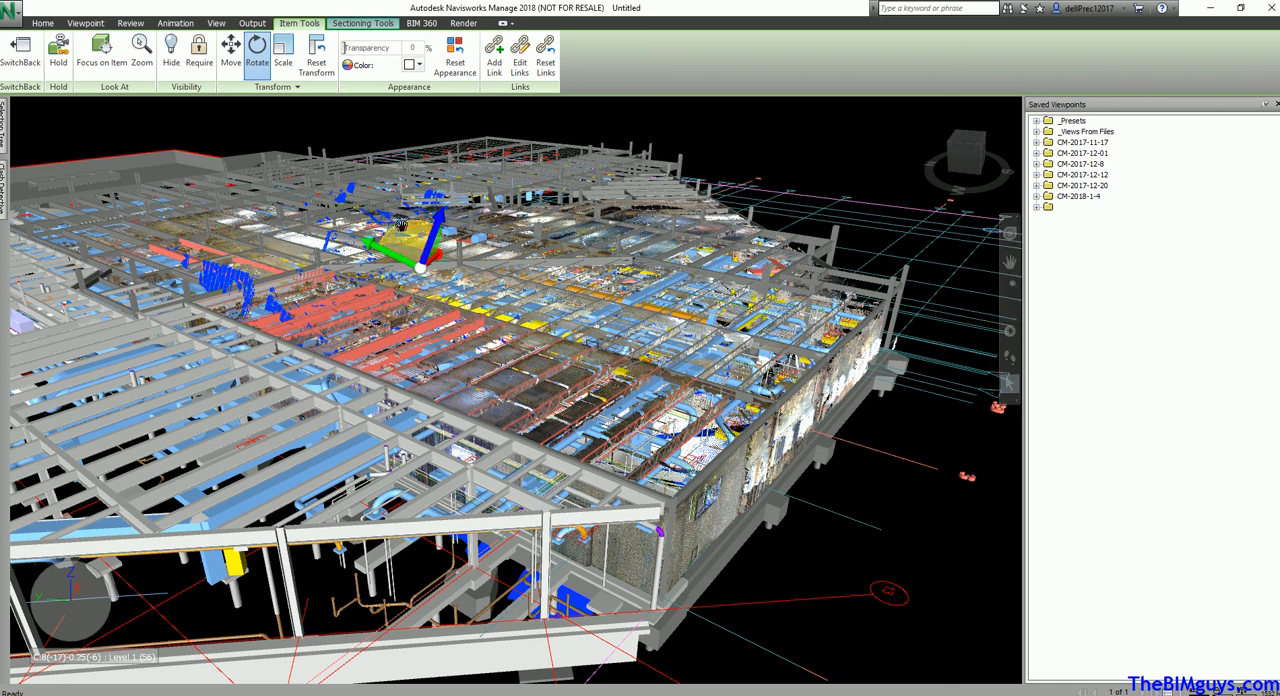
pyautogui.moveTo(430, 247); pyautogui.dragTo(378, 190)
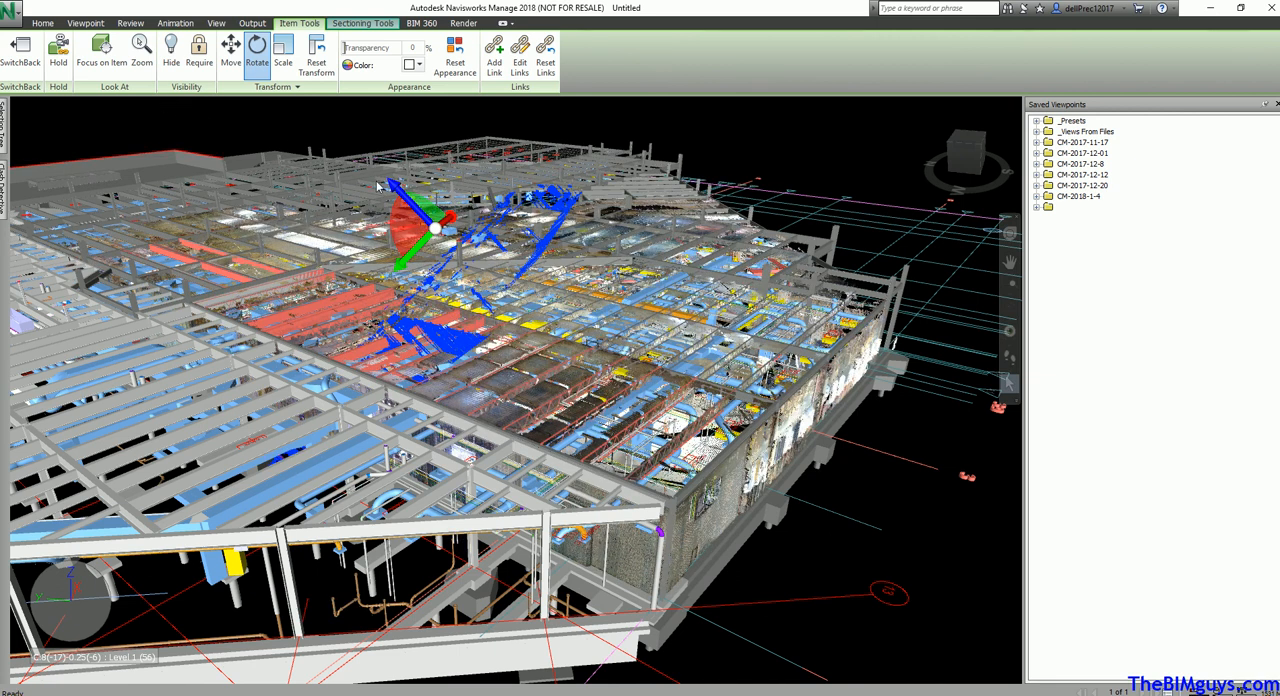